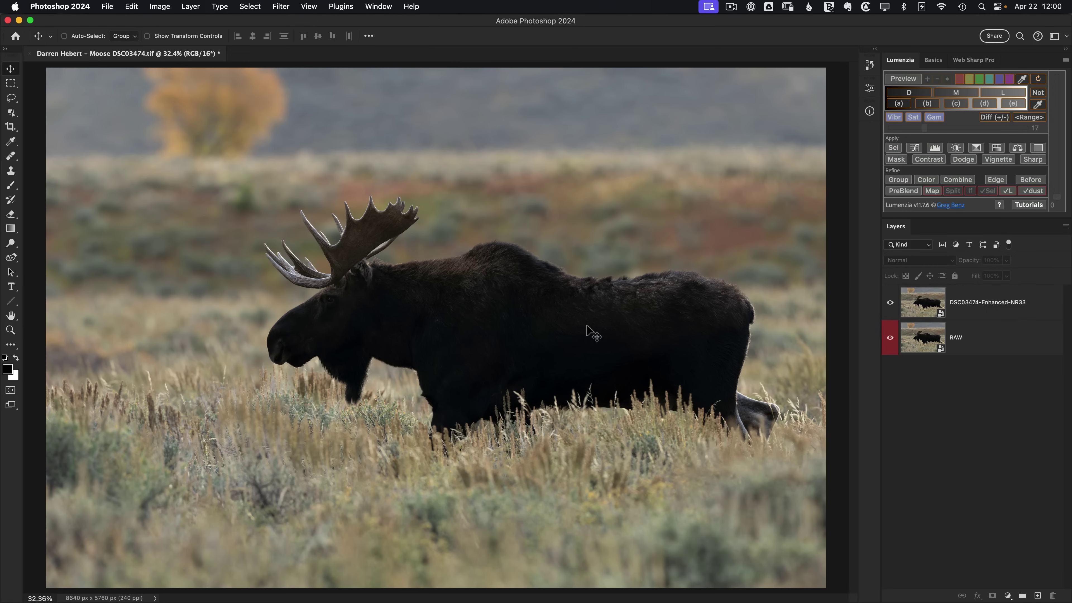
# Step: Zoom into the moose's back fur and toggle the denoised layer to compare it with the RAW
pyautogui.click(890, 304)
pyautogui.press('z')
pyautogui.moveTo(667, 254); pyautogui.dragTo(568, 306)
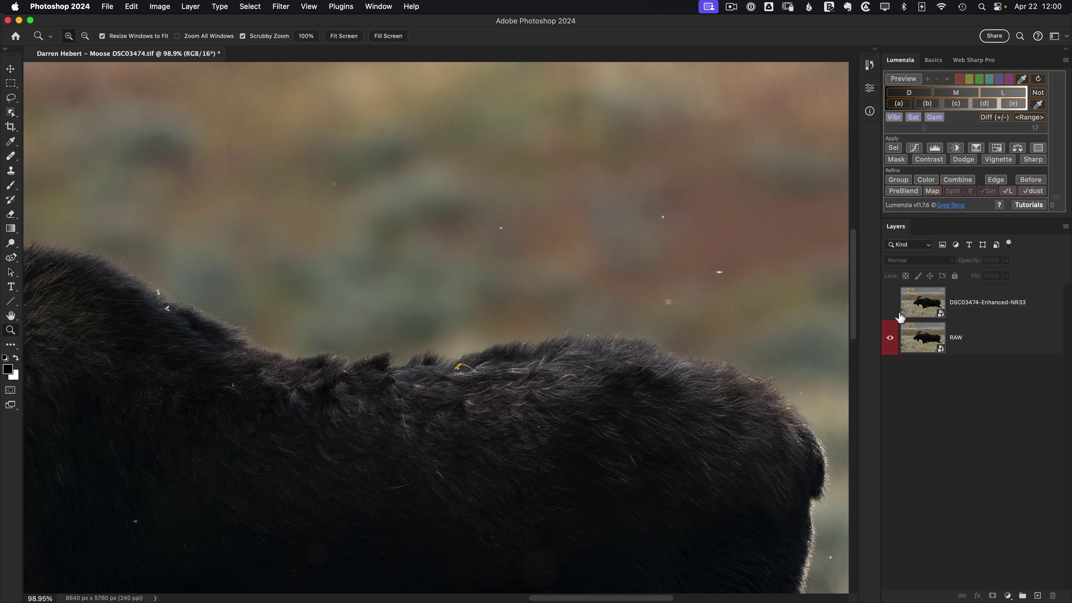
pyautogui.click(890, 302)
pyautogui.click(891, 303)
pyautogui.click(890, 303)
# Step: Magnify the blurred background, compare its noise with the denoised layer hidden and shown, then fit the photo on screen
pyautogui.moveTo(528, 228); pyautogui.dragTo(588, 283)
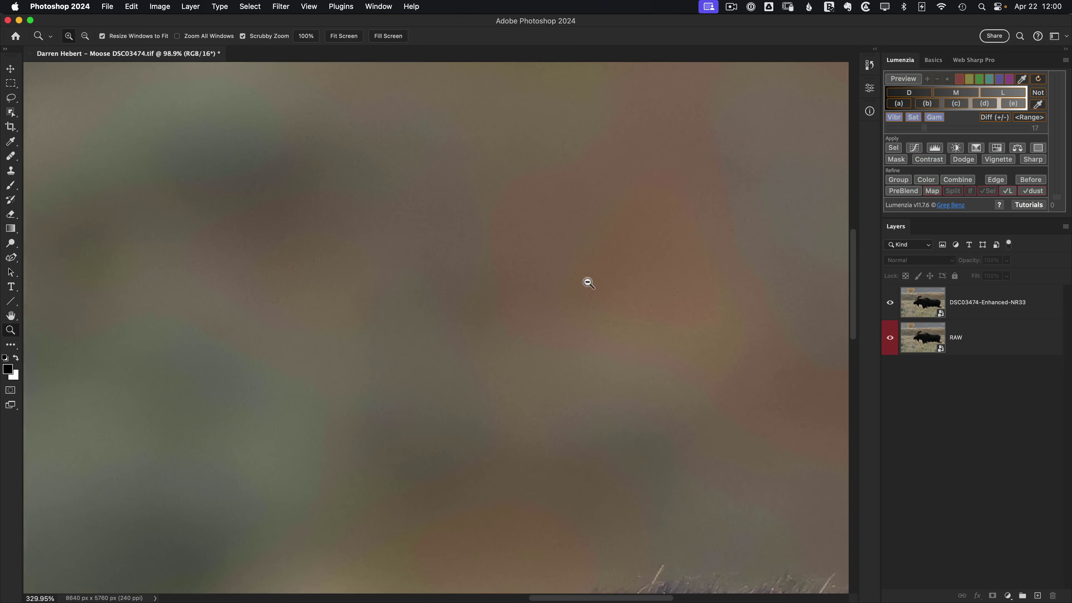
pyautogui.click(891, 303)
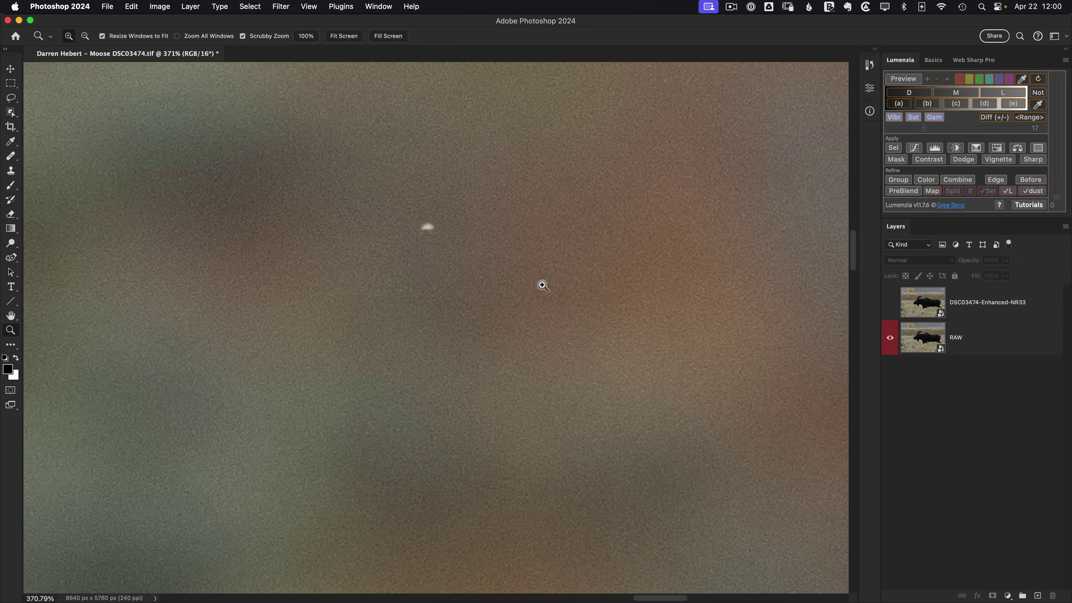
pyautogui.click(890, 303)
pyautogui.press('super+0')
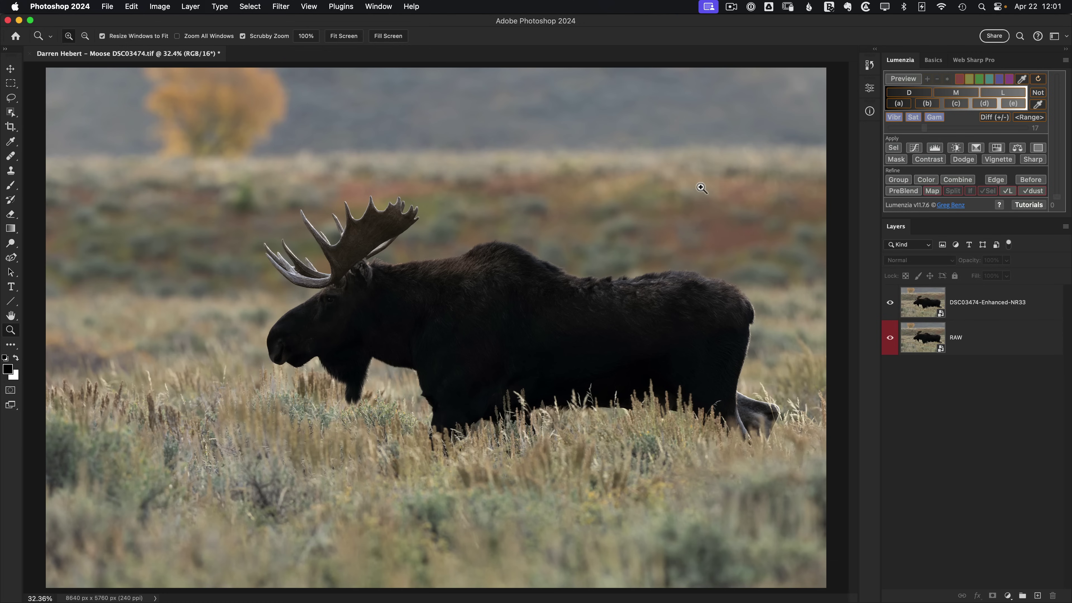
# Step: In Camera Raw, set Exposure to +0.30, warm Temp slightly, and raise Blue Primary saturation to +39
pyautogui.doubleClick(918, 312)
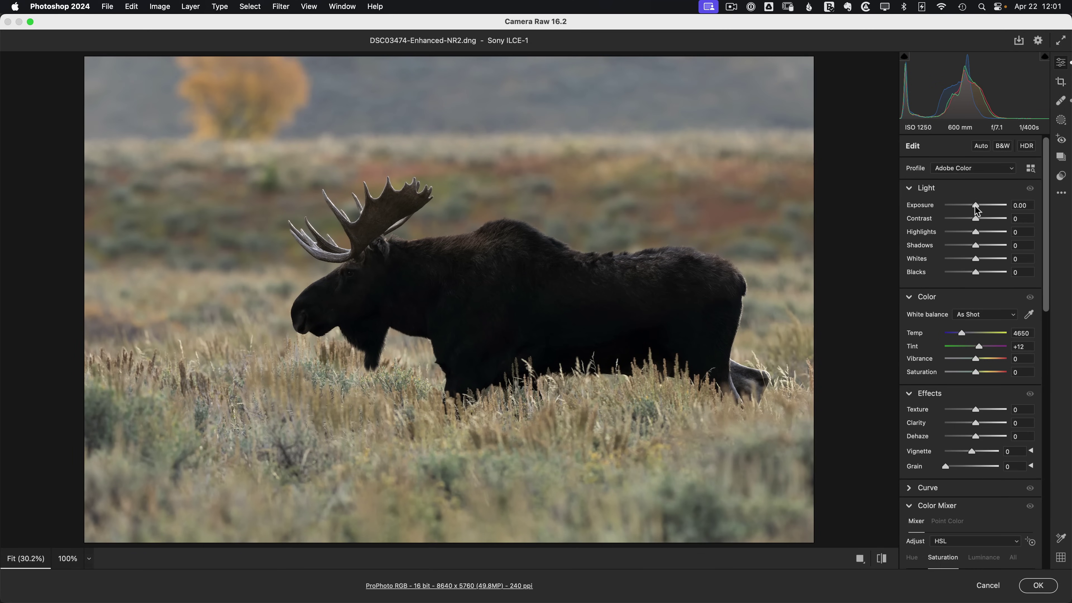
pyautogui.moveTo(978, 209); pyautogui.dragTo(987, 232)
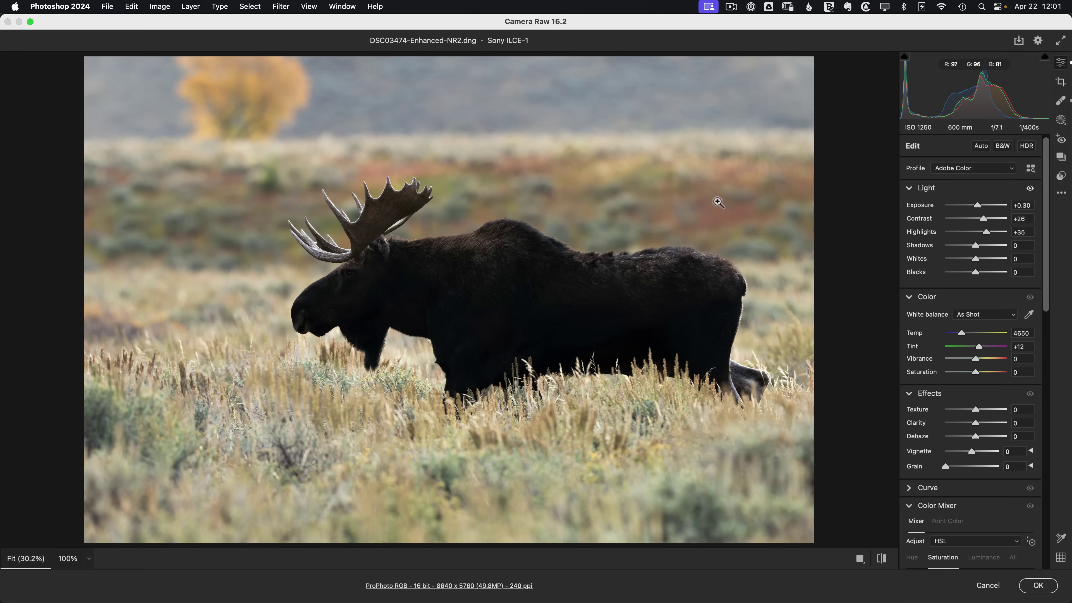
pyautogui.click(961, 333)
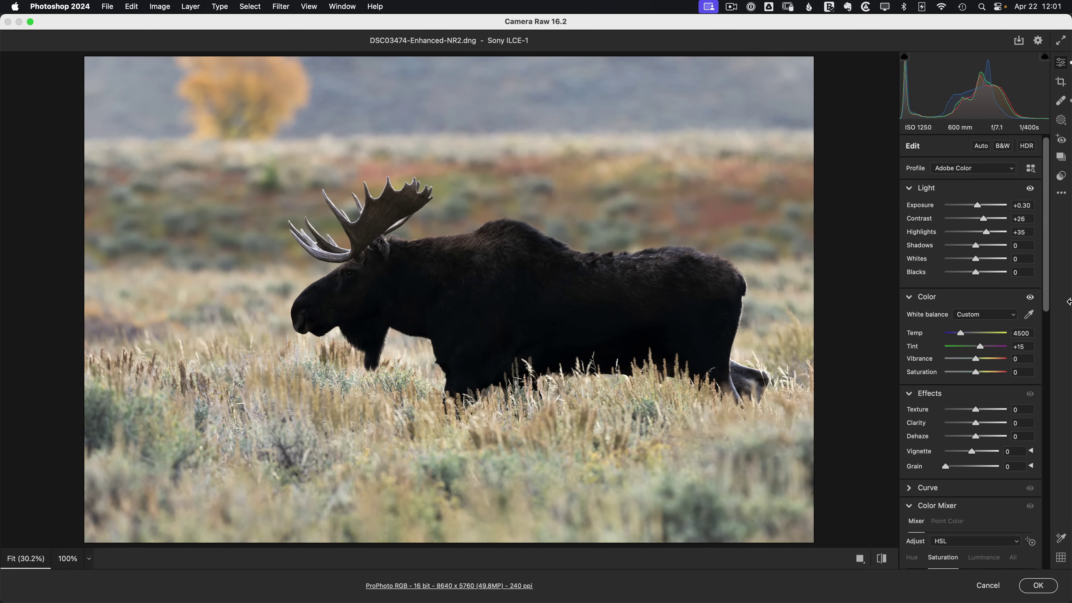
pyautogui.moveTo(1048, 291); pyautogui.dragTo(1051, 553)
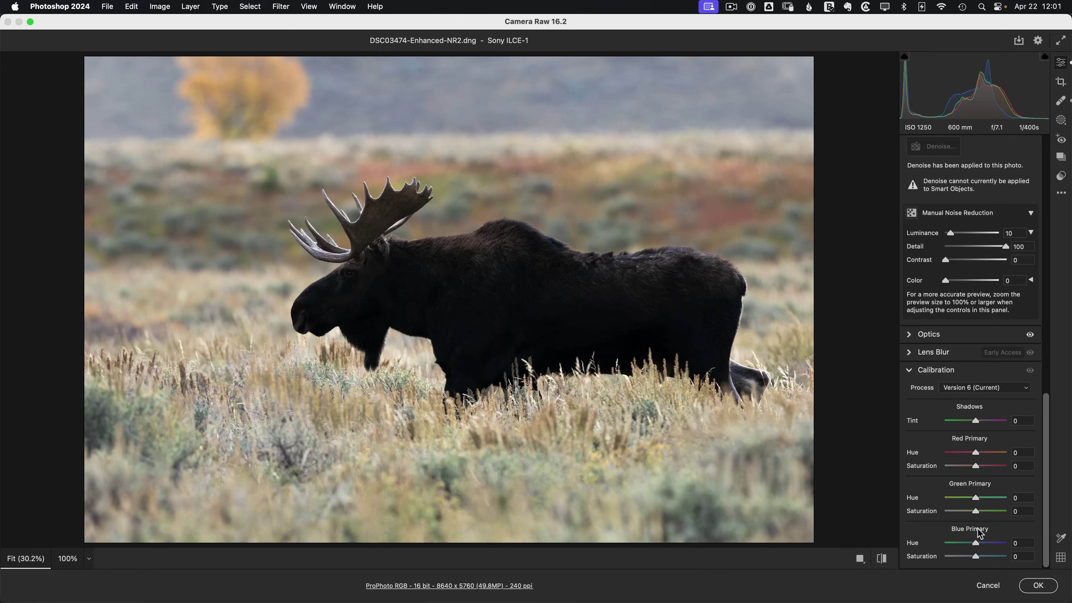
pyautogui.moveTo(975, 556); pyautogui.dragTo(982, 556)
pyautogui.moveTo(1045, 454); pyautogui.dragTo(1040, 298)
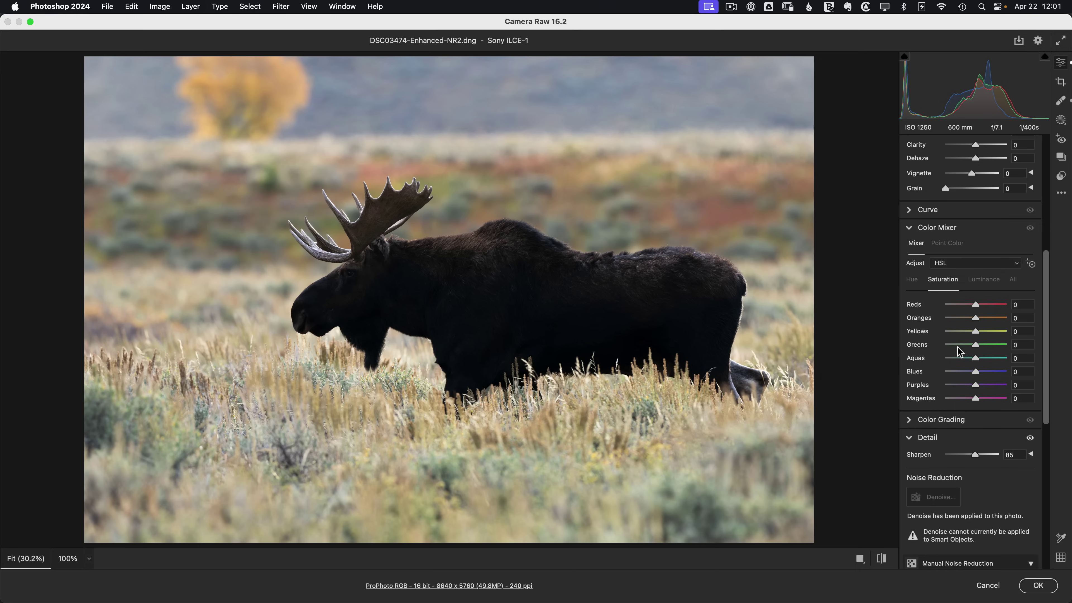
# Step: Apply the Camera Raw edits and add an independent PreBlend copy of DSC03474-Enhanced-NR233 on top
pyautogui.click(1038, 587)
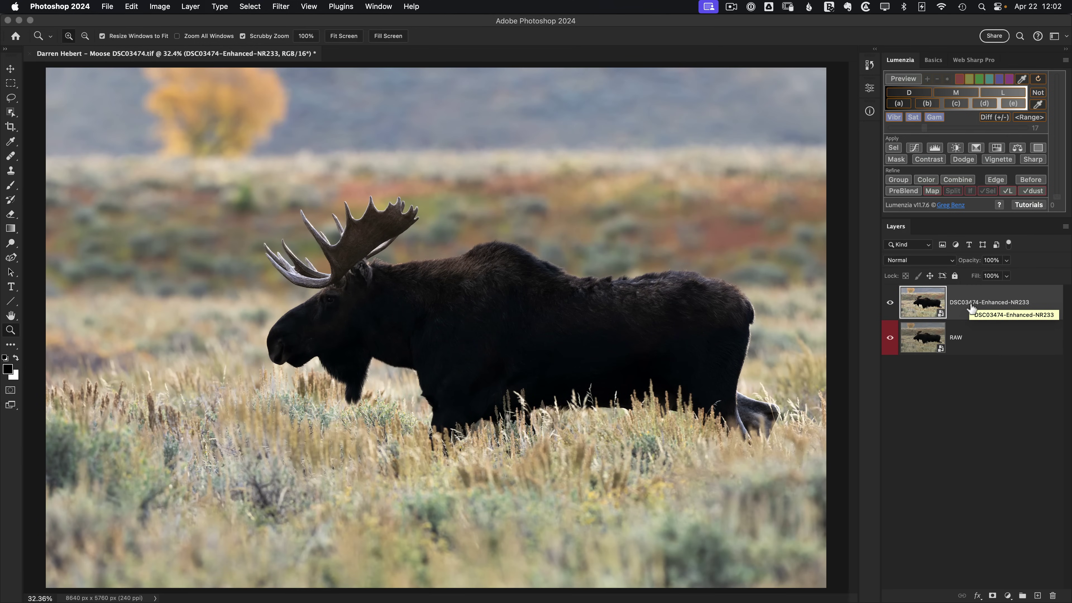
pyautogui.rightClick(964, 312)
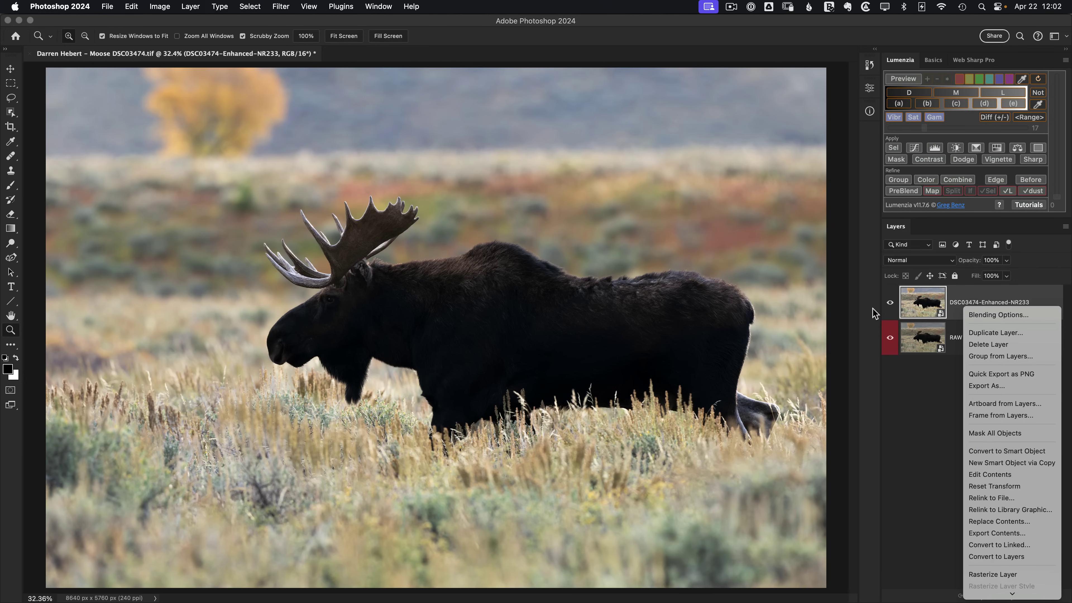
pyautogui.click(894, 222)
pyautogui.click(900, 191)
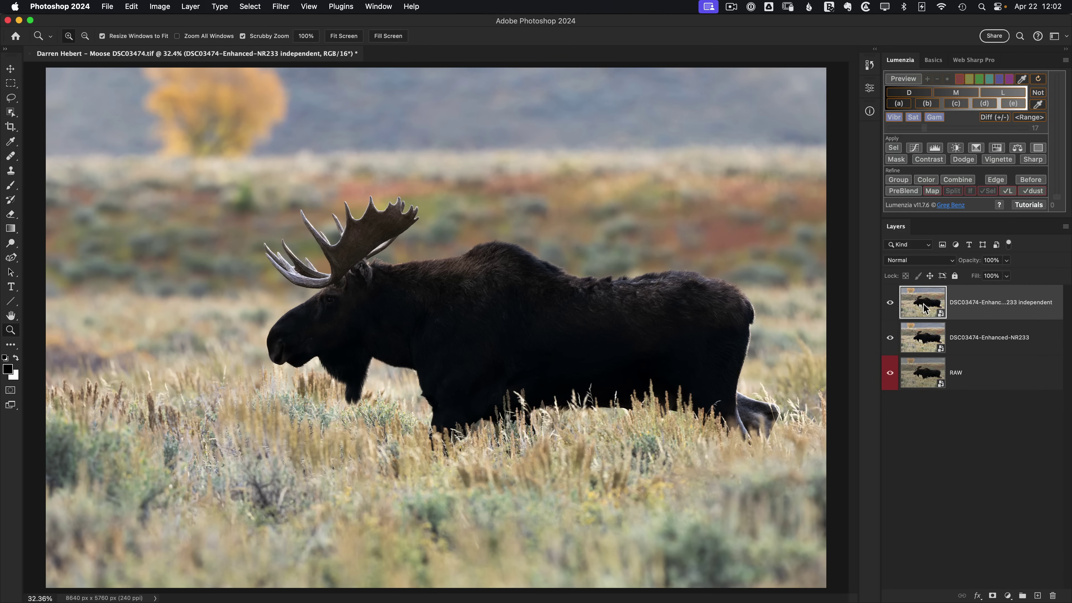
# Step: In Camera Raw, lower overall Saturation slightly and set Oranges and Yellows saturation to -30 each
pyautogui.doubleClick(924, 305)
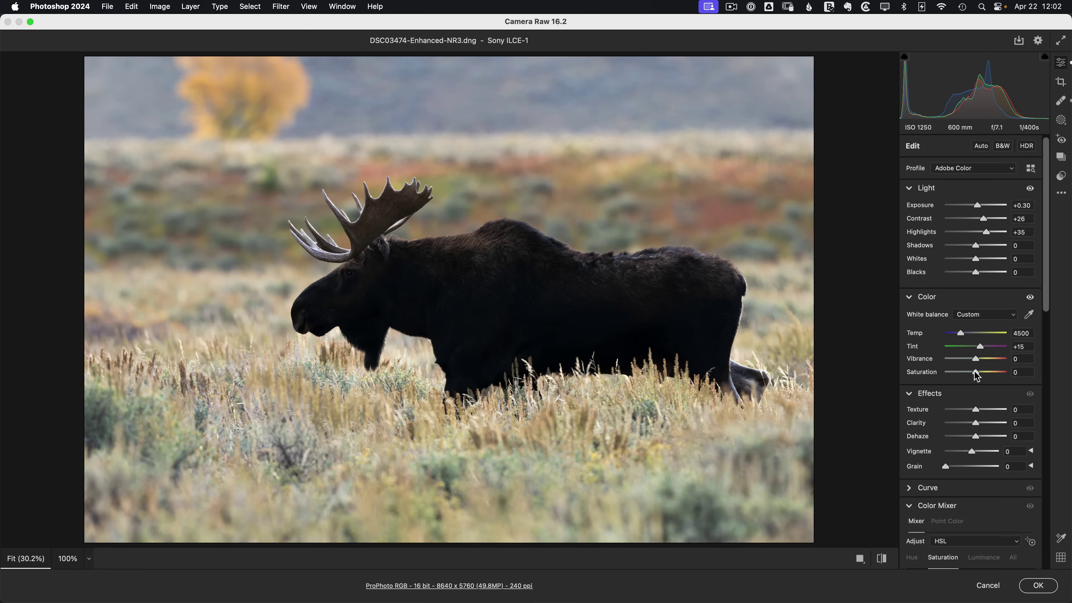
pyautogui.moveTo(976, 376); pyautogui.dragTo(975, 377)
pyautogui.moveTo(1046, 296); pyautogui.dragTo(1044, 408)
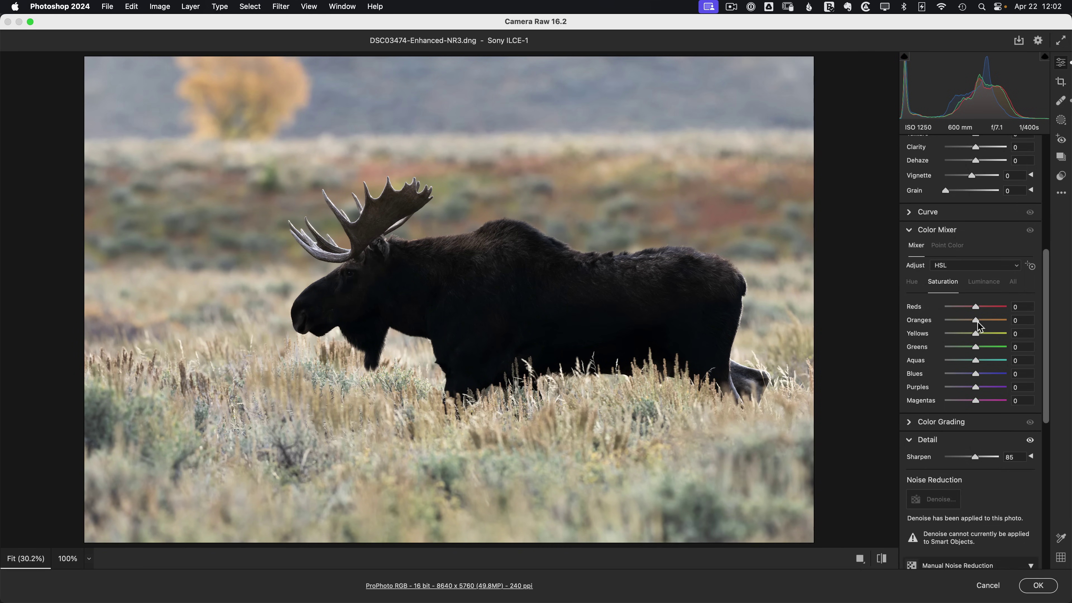
pyautogui.moveTo(975, 321); pyautogui.dragTo(975, 334)
# Step: Apply the colour edits, add a black hide-all mask to the copy, and size the brush
pyautogui.click(1038, 586)
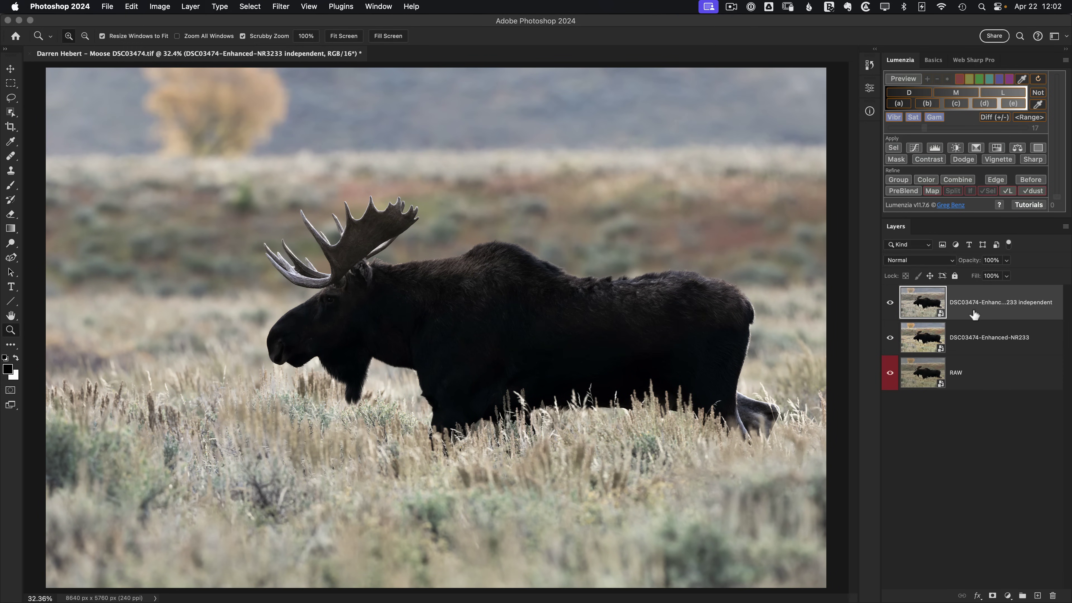
pyautogui.keyDown('alt'); pyautogui.click(993, 597); pyautogui.keyUp('alt')
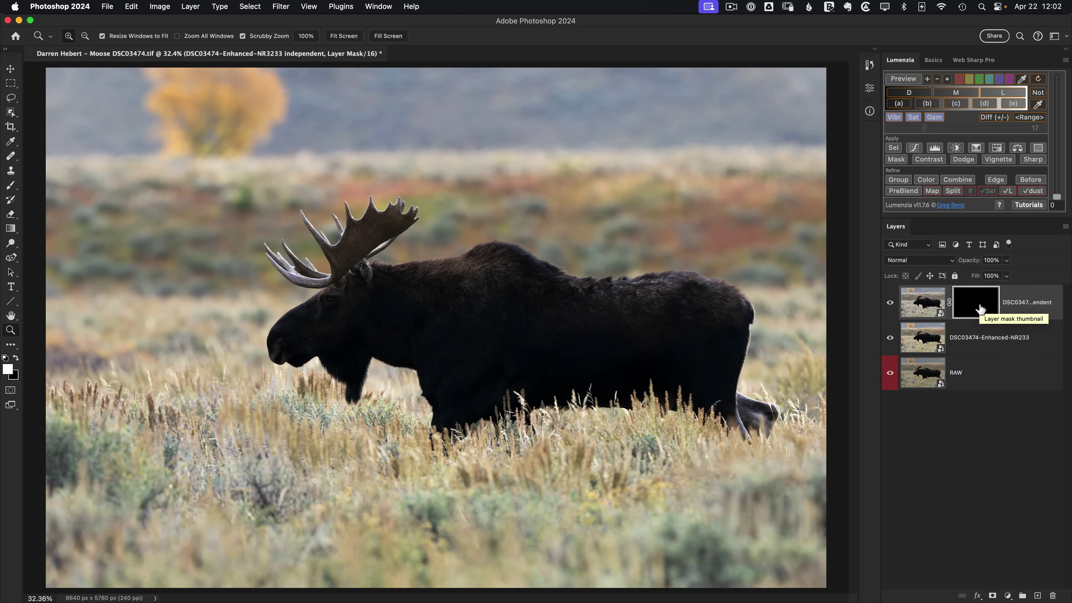
pyautogui.press('b')
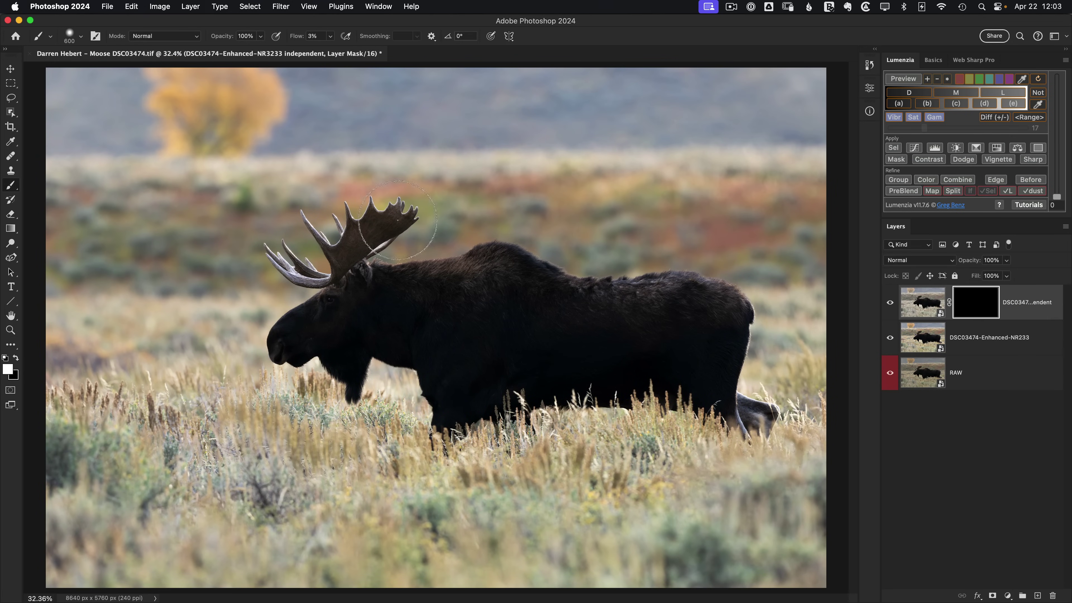
pyautogui.press(']')
pyautogui.press(']')
pyautogui.press(']')
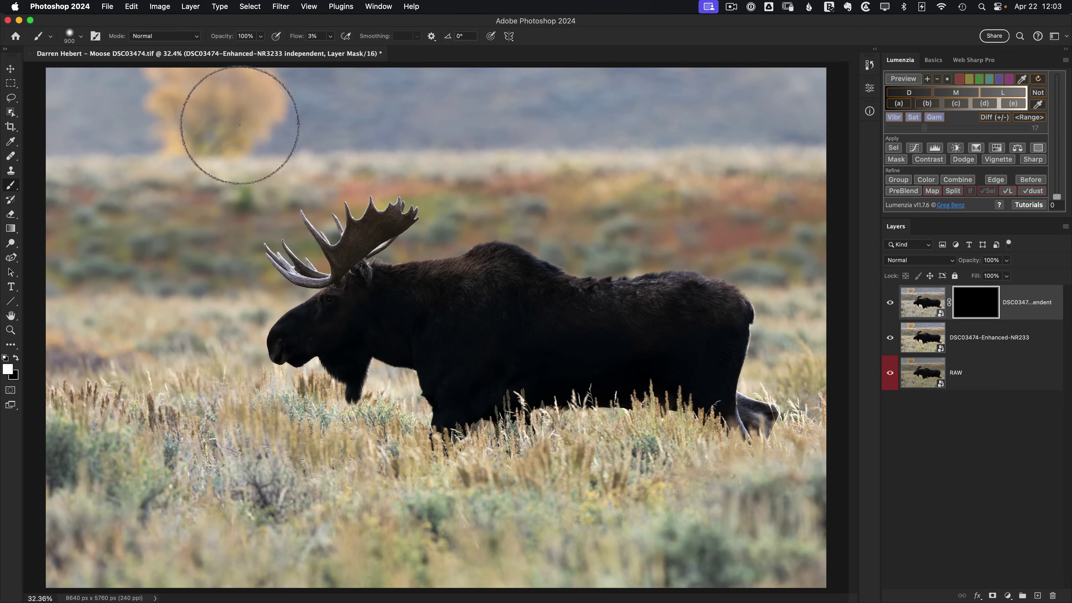
pyautogui.press('[')
pyautogui.press('[')
pyautogui.press('[')
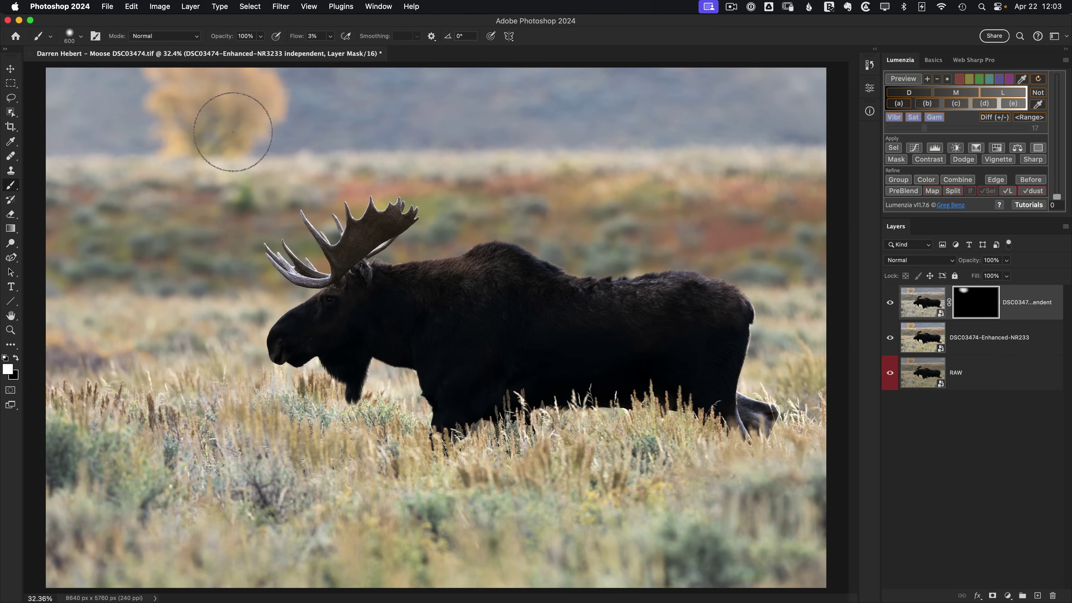
# Step: Paint white on the mask over the orange tree and compare the copy on and off
pyautogui.moveTo(232, 132); pyautogui.dragTo(230, 148)
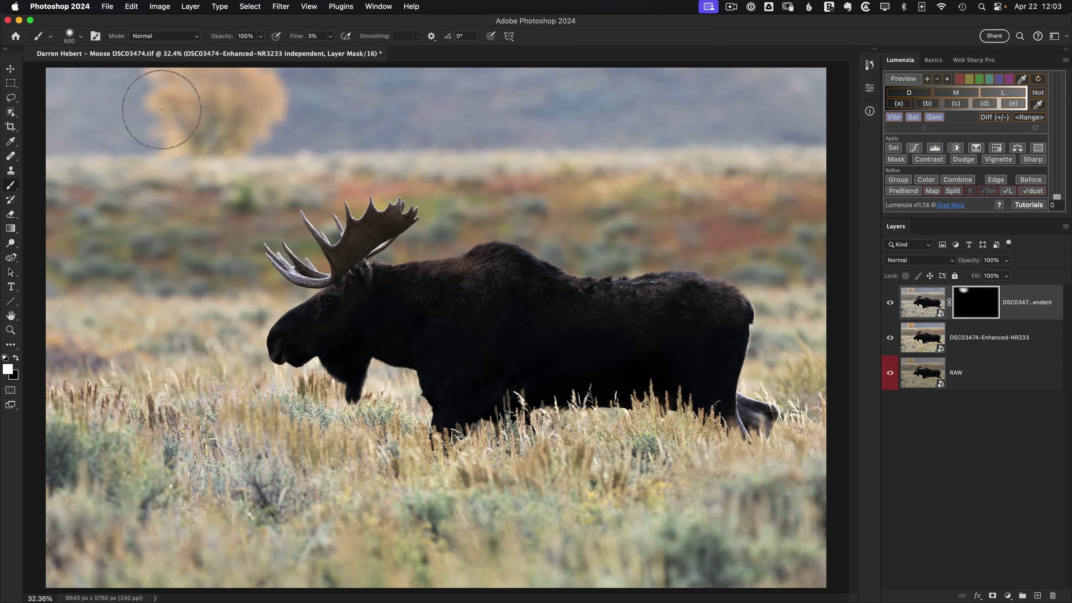
pyautogui.click(890, 302)
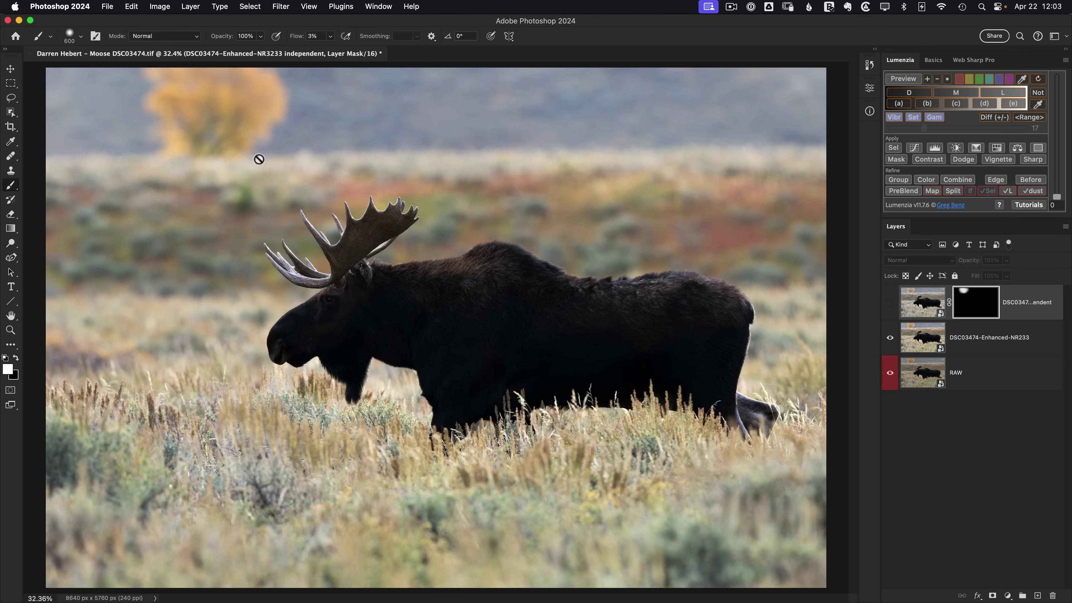
pyautogui.click(890, 303)
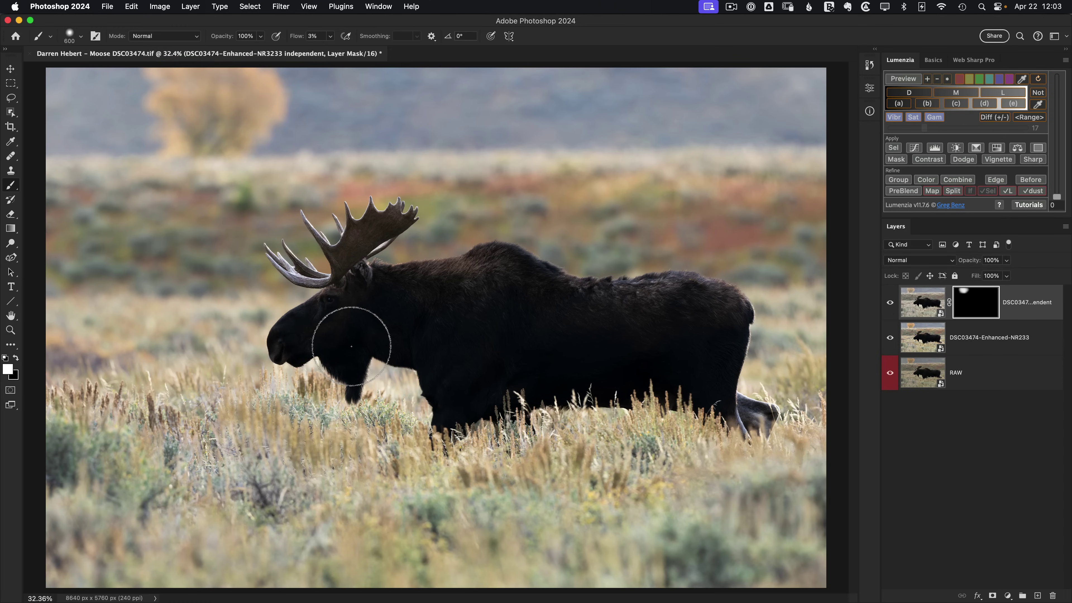
# Step: Select DSC03474-Enhanced-NR233 and make another independent PreBlend copy directly above it
pyautogui.press('v')
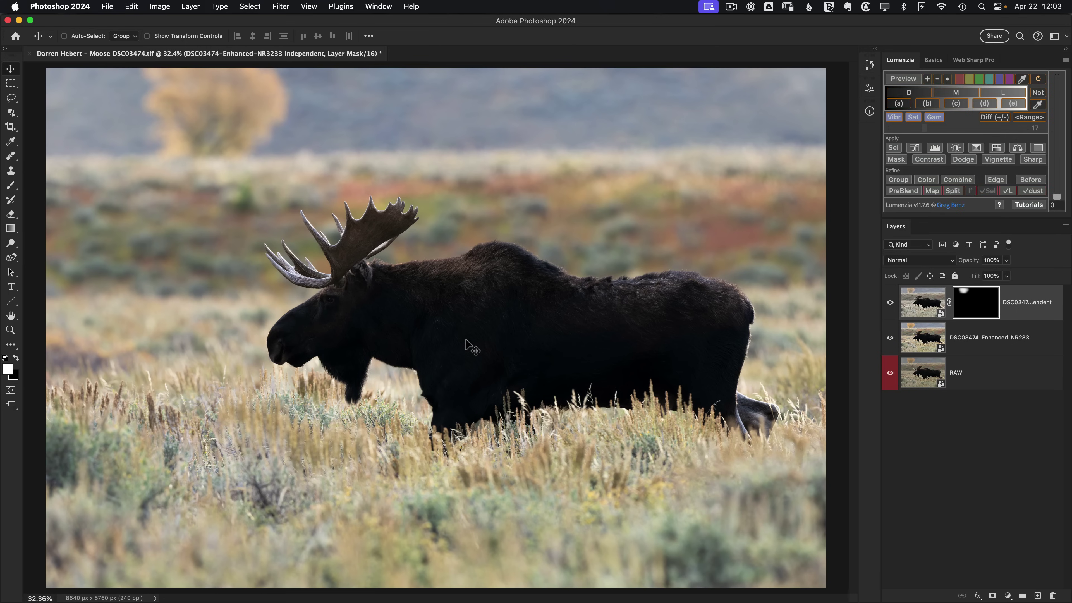
pyautogui.click(920, 342)
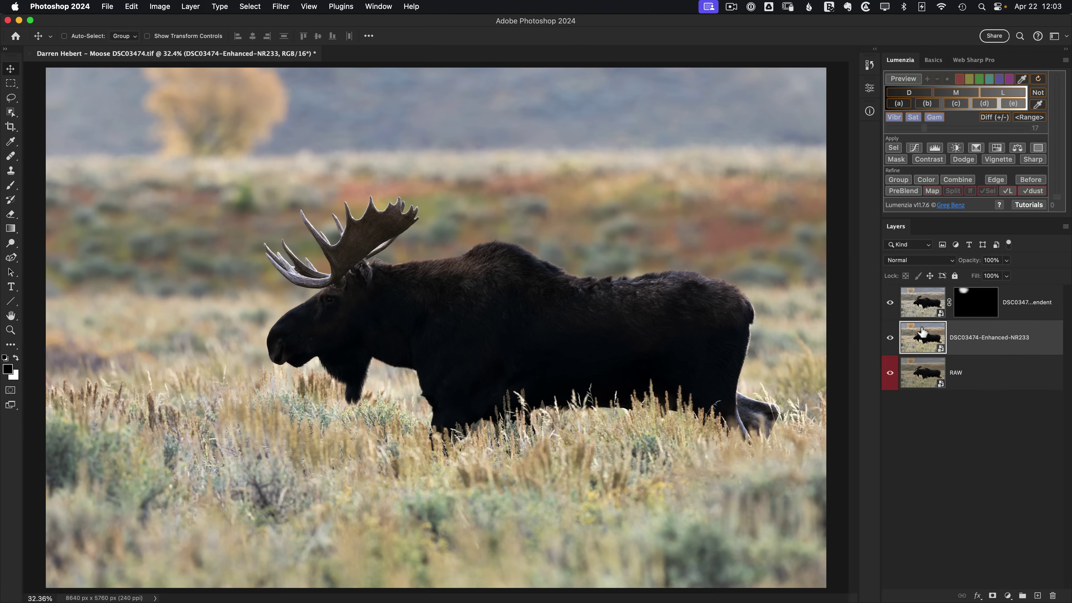
pyautogui.click(907, 190)
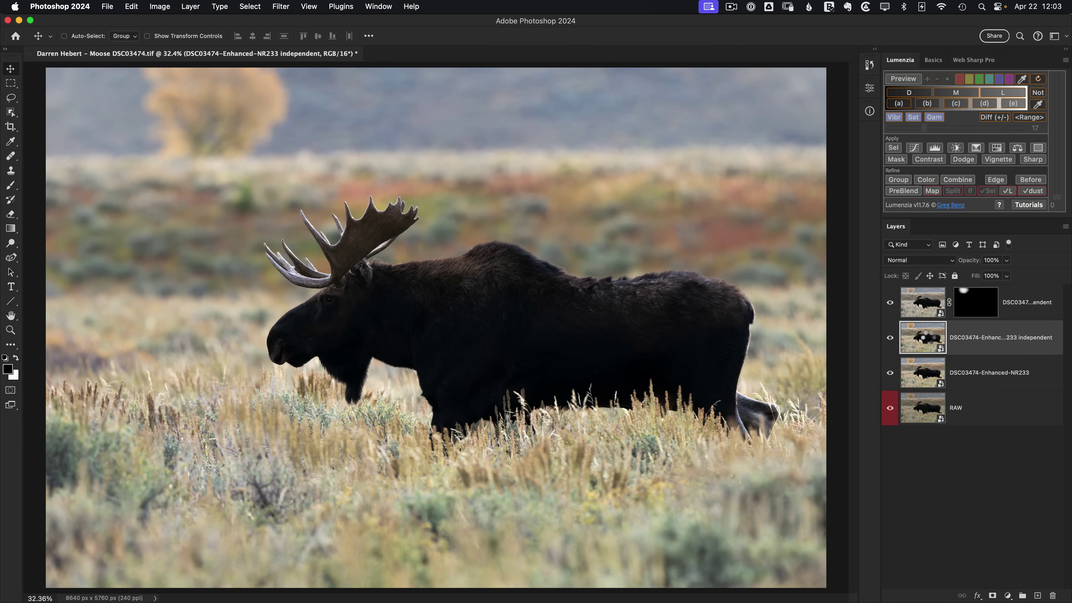
# Step: Give the new copy Shadows +74, Contrast +76, Texture +30, Clarity +17, slightly warmer Temp, and apply
pyautogui.doubleClick(930, 340)
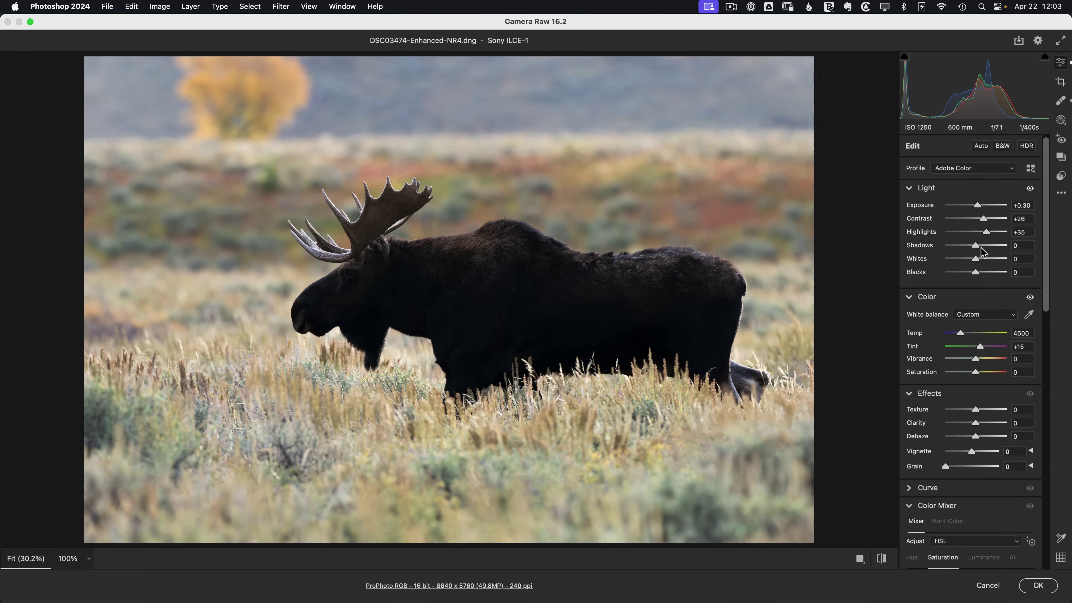
pyautogui.moveTo(977, 249); pyautogui.dragTo(997, 250)
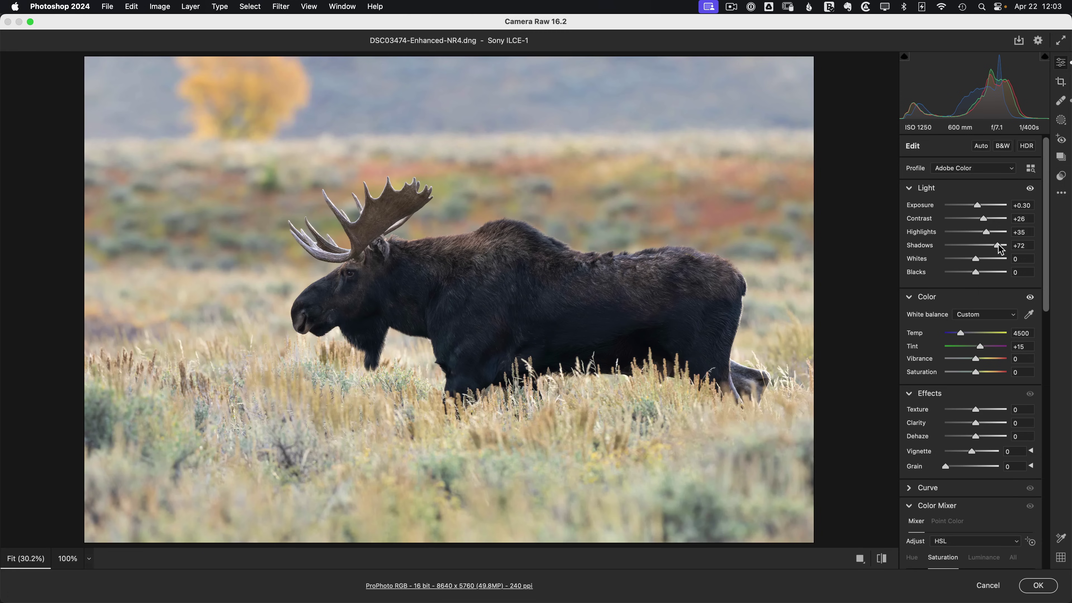
pyautogui.moveTo(1000, 245); pyautogui.dragTo(999, 245)
pyautogui.moveTo(987, 218); pyautogui.dragTo(1003, 221)
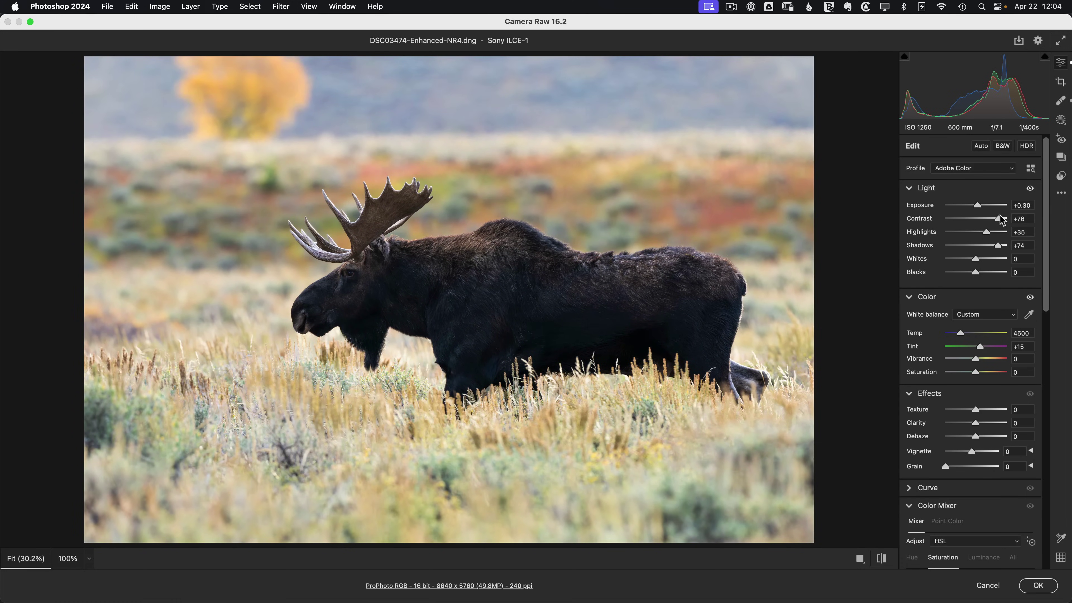
pyautogui.moveTo(961, 333); pyautogui.dragTo(965, 334)
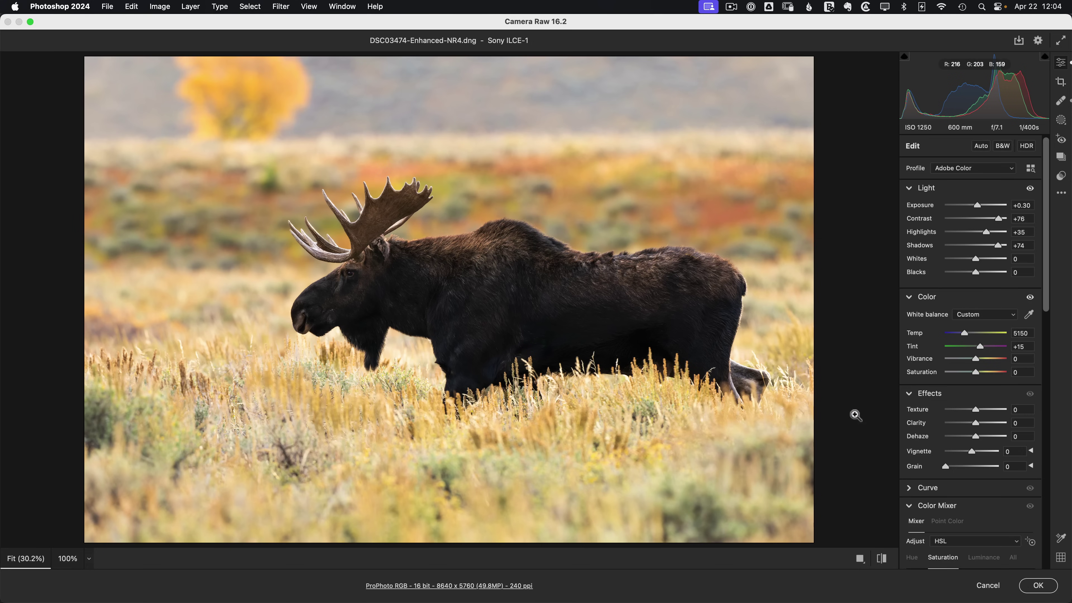
pyautogui.moveTo(979, 415); pyautogui.dragTo(981, 423)
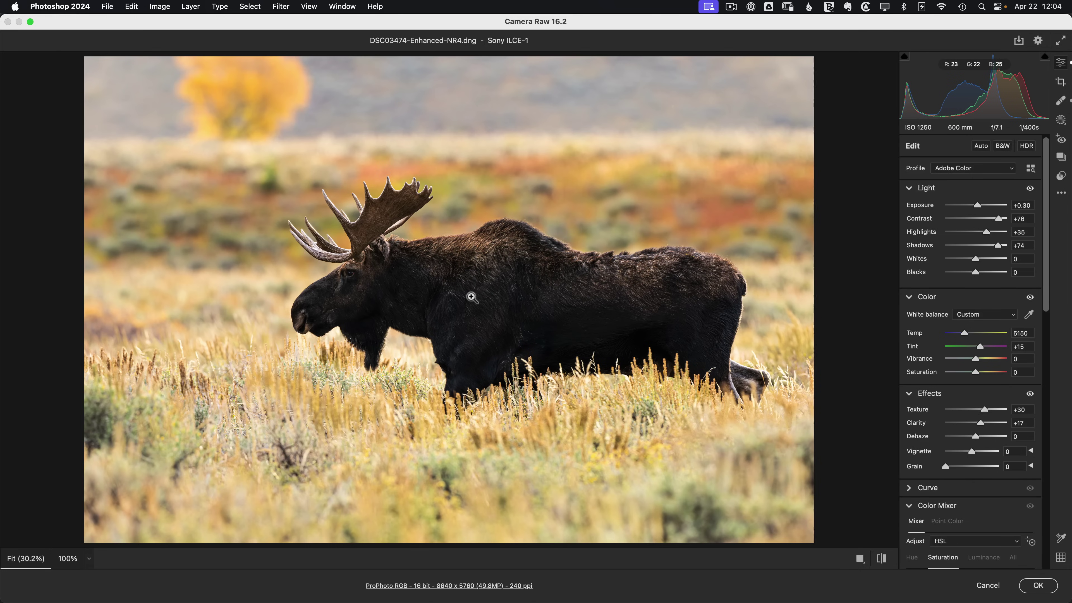
pyautogui.click(1038, 587)
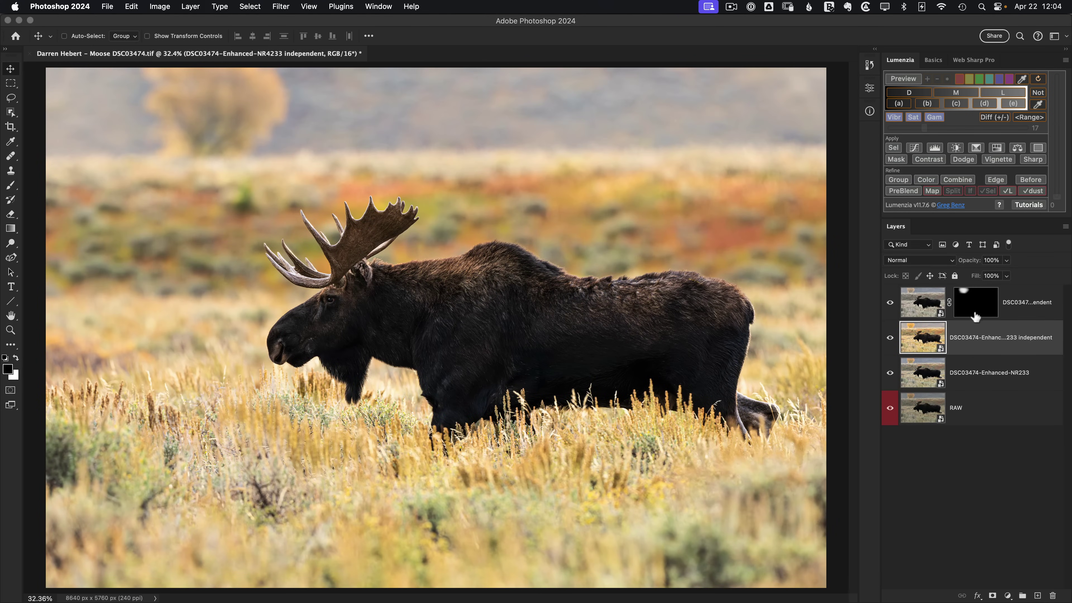
# Step: Add a black hide-all mask to the brightened copy with Lumenzia's Mask button
pyautogui.click(895, 159)
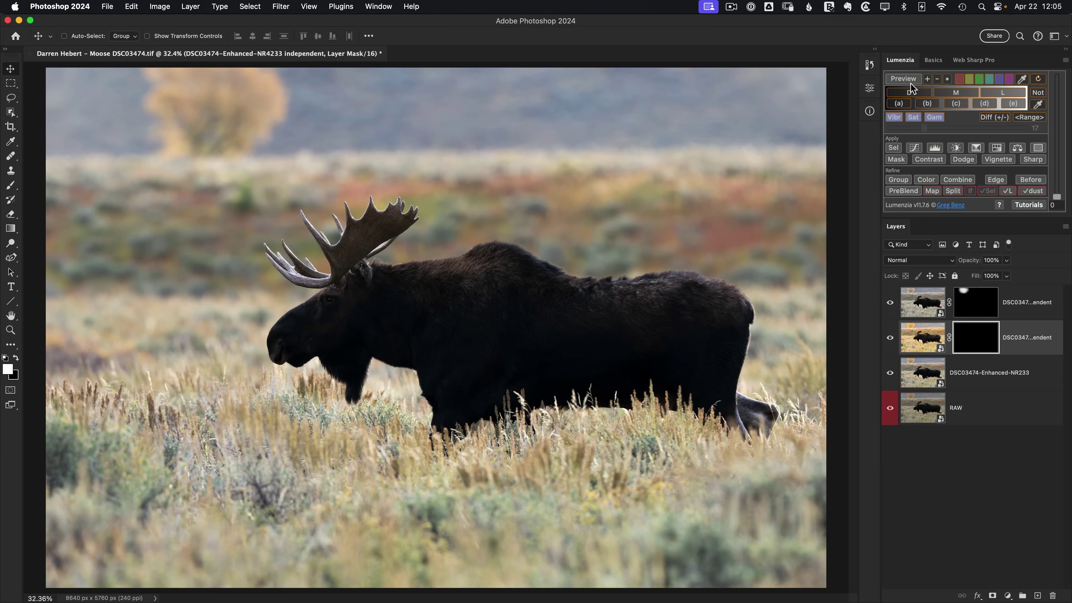
# Step: Build a Lumenzia D3 darks luminosity preview and toggle it to compare with the colour photo
pyautogui.click(910, 93)
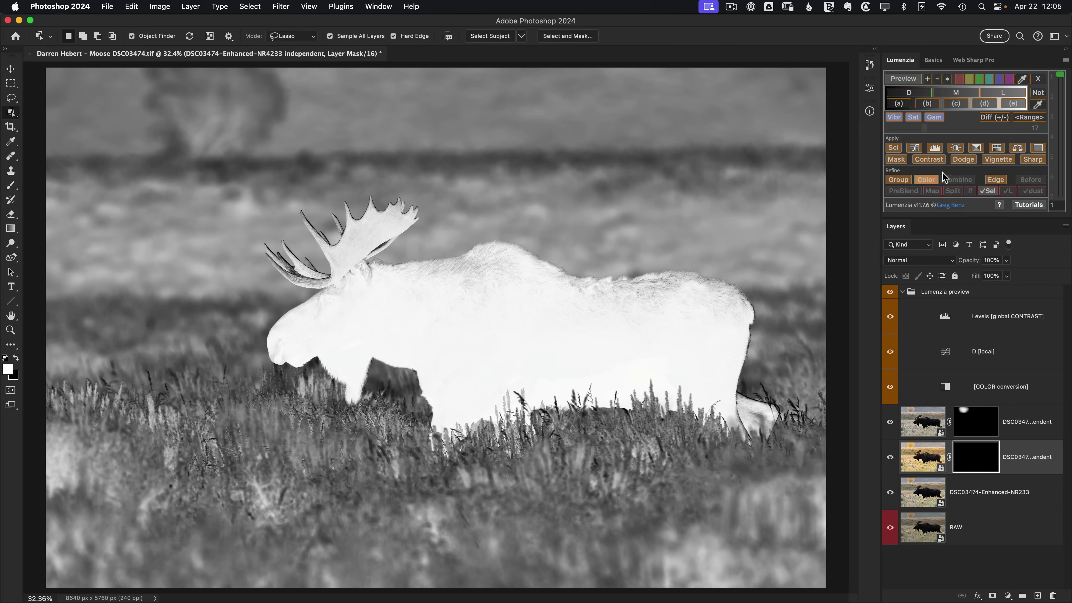
pyautogui.click(1062, 120)
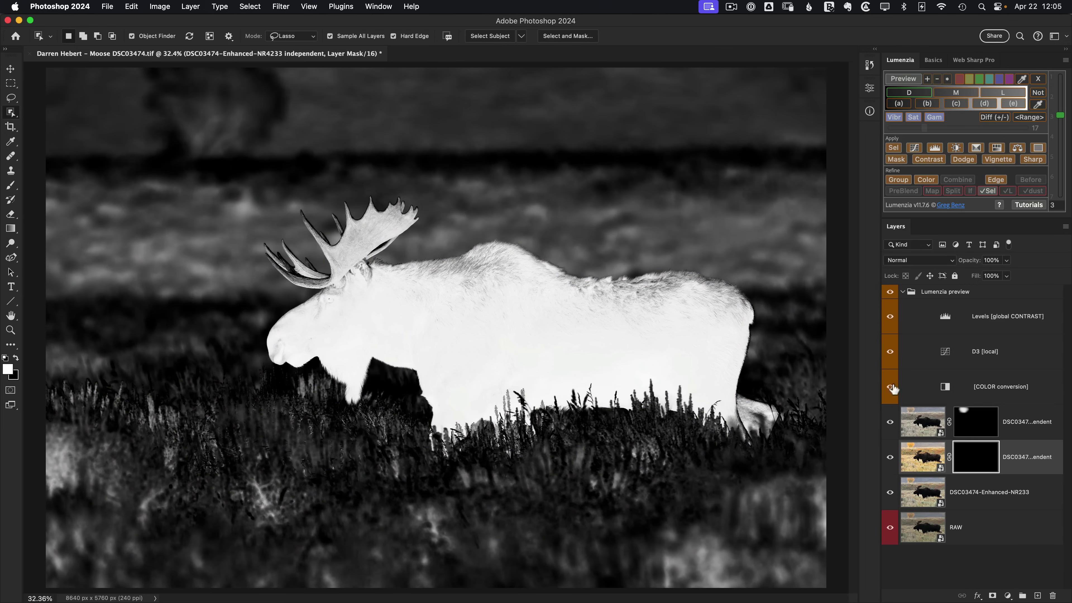
pyautogui.click(890, 292)
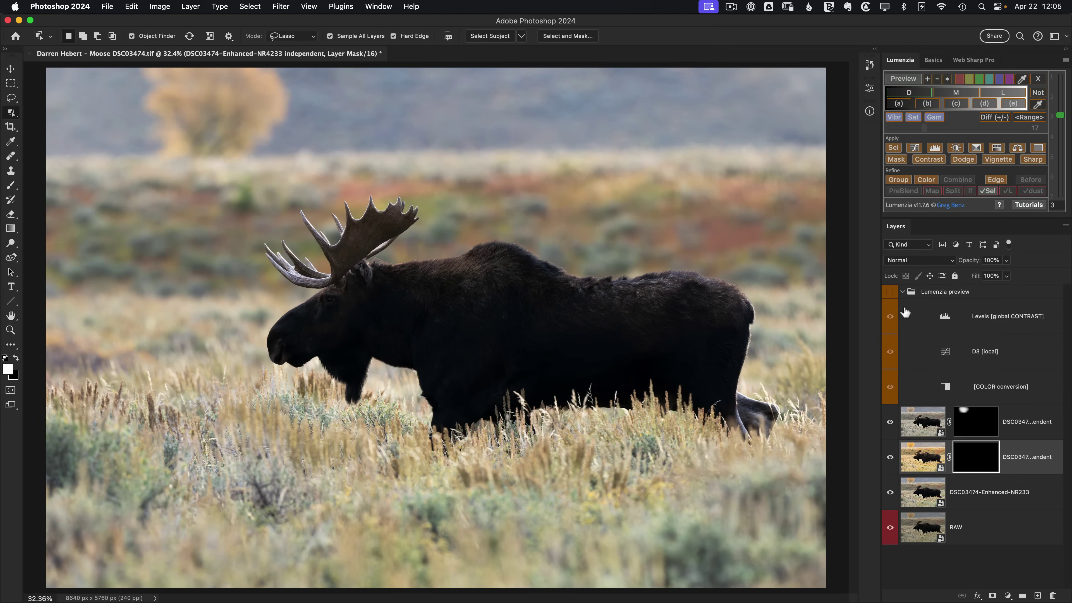
pyautogui.click(890, 292)
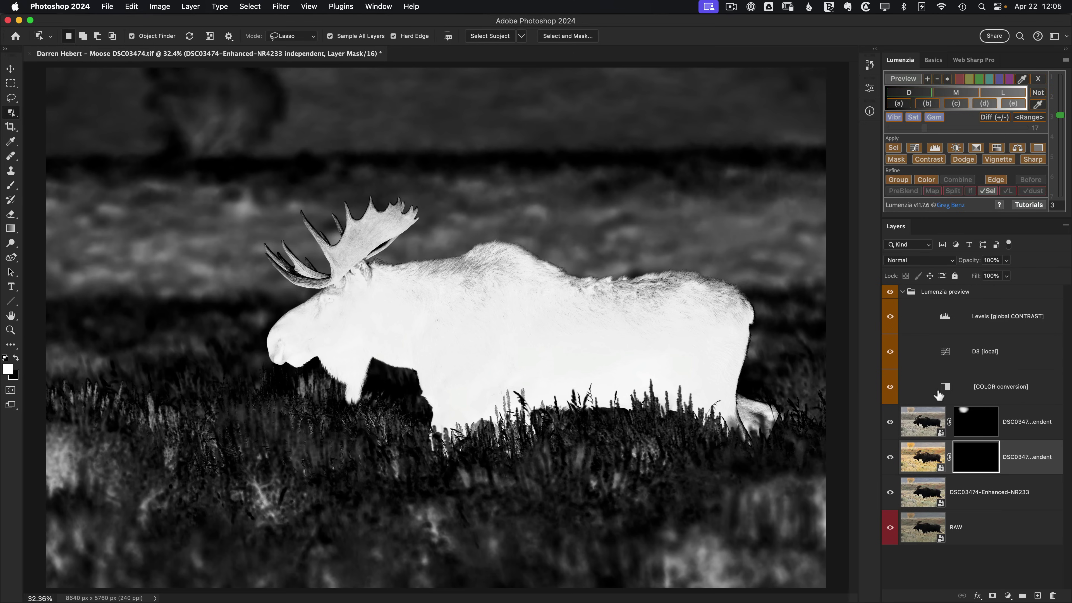
# Step: Push all Black & White sliders to 300 so only the moose stays white, then load it as a selection
pyautogui.doubleClick(945, 387)
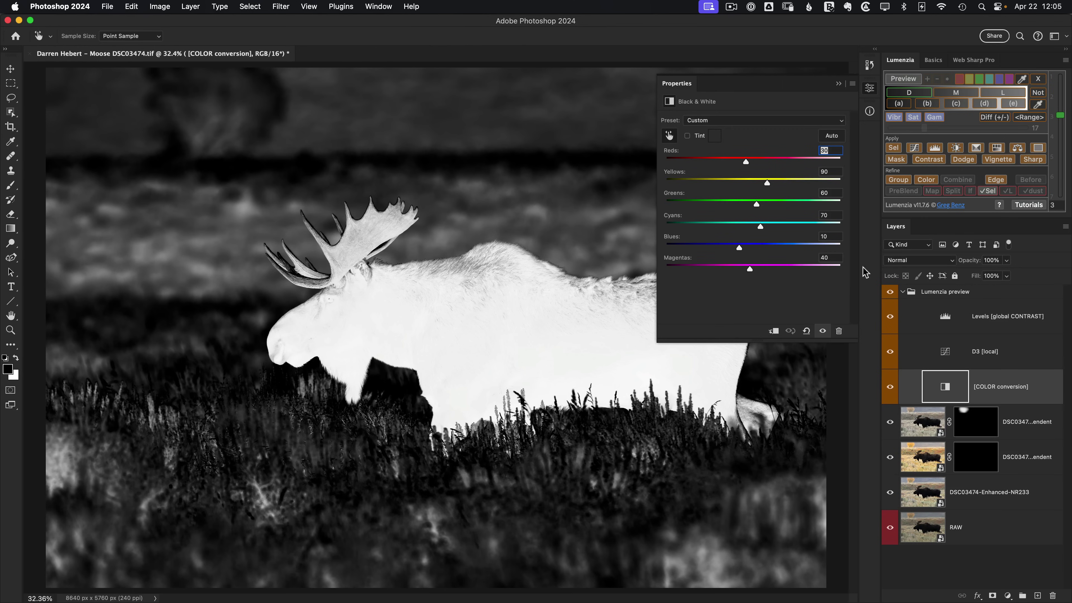
pyautogui.moveTo(746, 162); pyautogui.dragTo(884, 165)
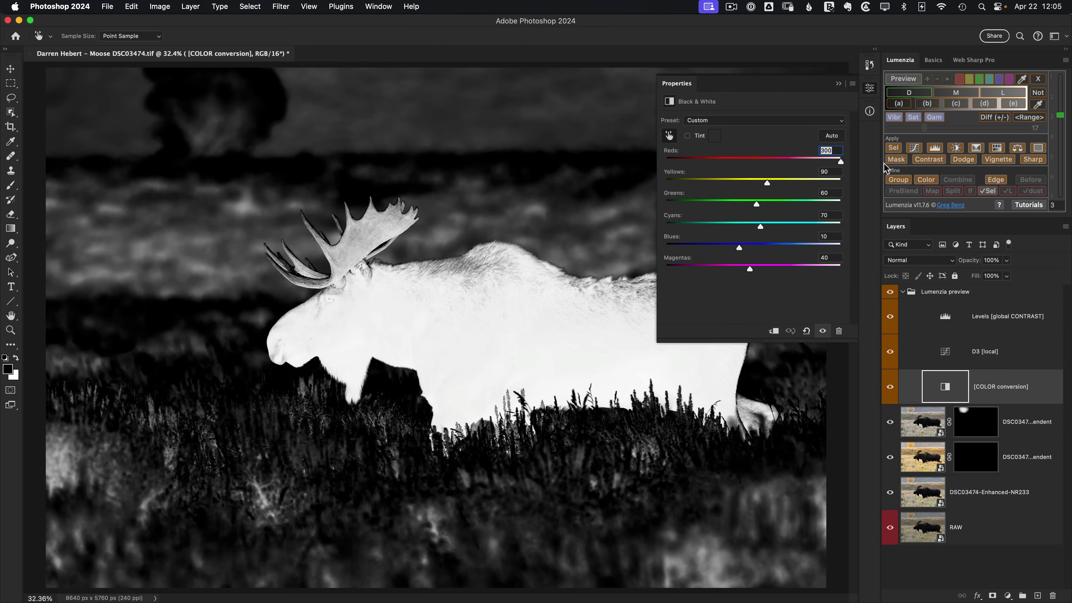
pyautogui.moveTo(767, 182); pyautogui.dragTo(856, 188)
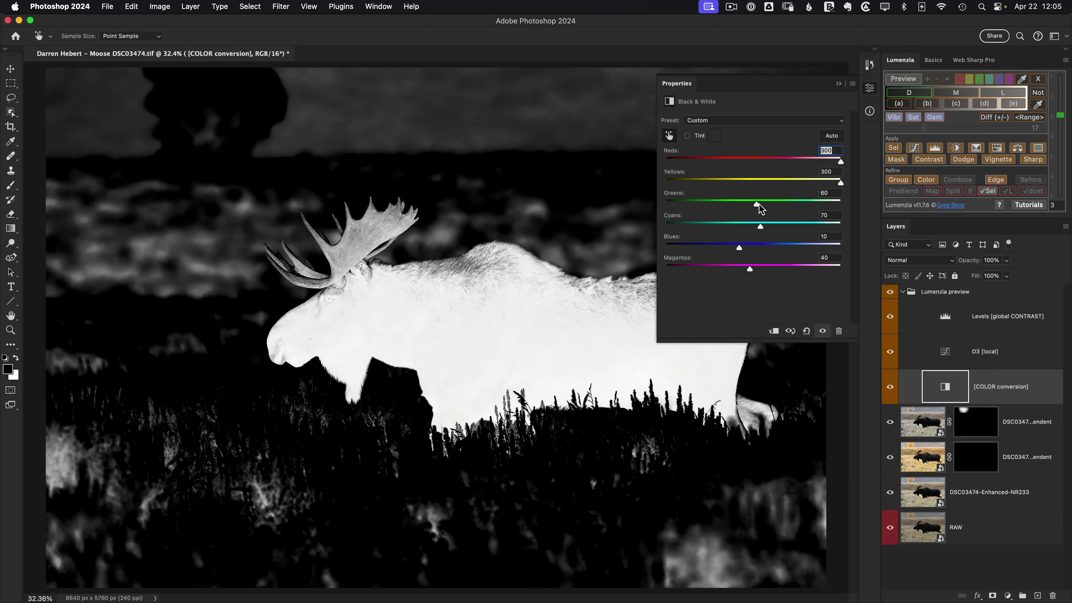
pyautogui.moveTo(757, 204); pyautogui.dragTo(844, 206)
pyautogui.moveTo(761, 227); pyautogui.dragTo(861, 230)
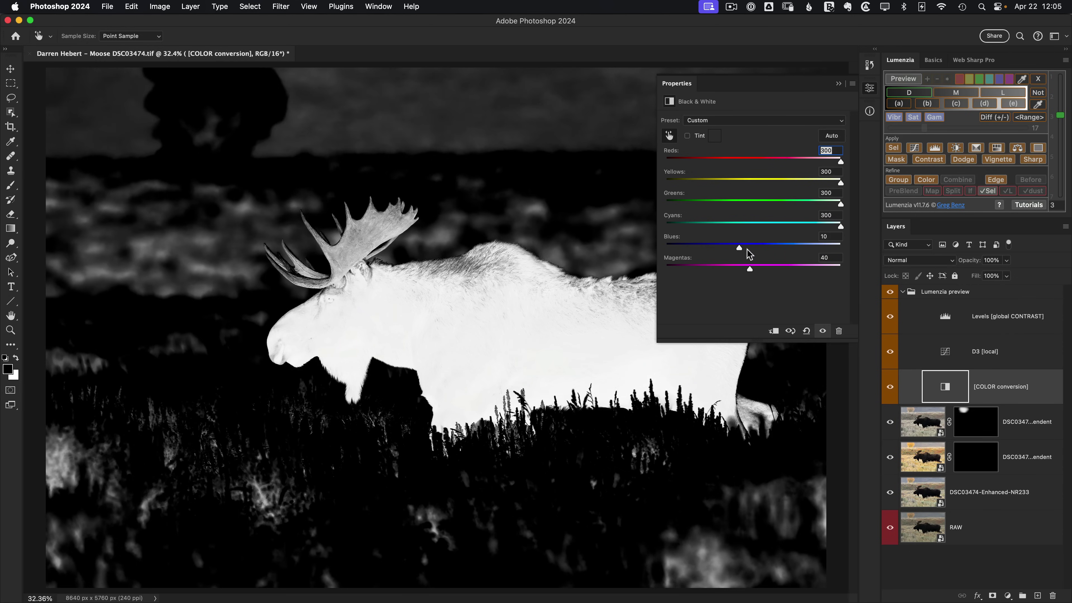
pyautogui.moveTo(740, 248); pyautogui.dragTo(846, 249)
pyautogui.moveTo(749, 270); pyautogui.dragTo(887, 275)
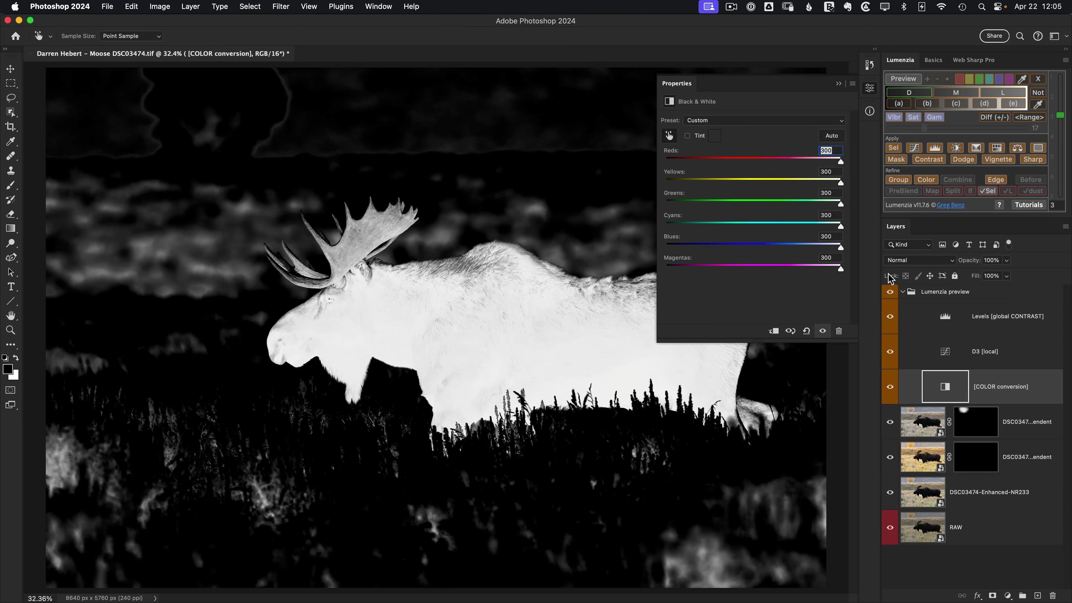
pyautogui.click(870, 91)
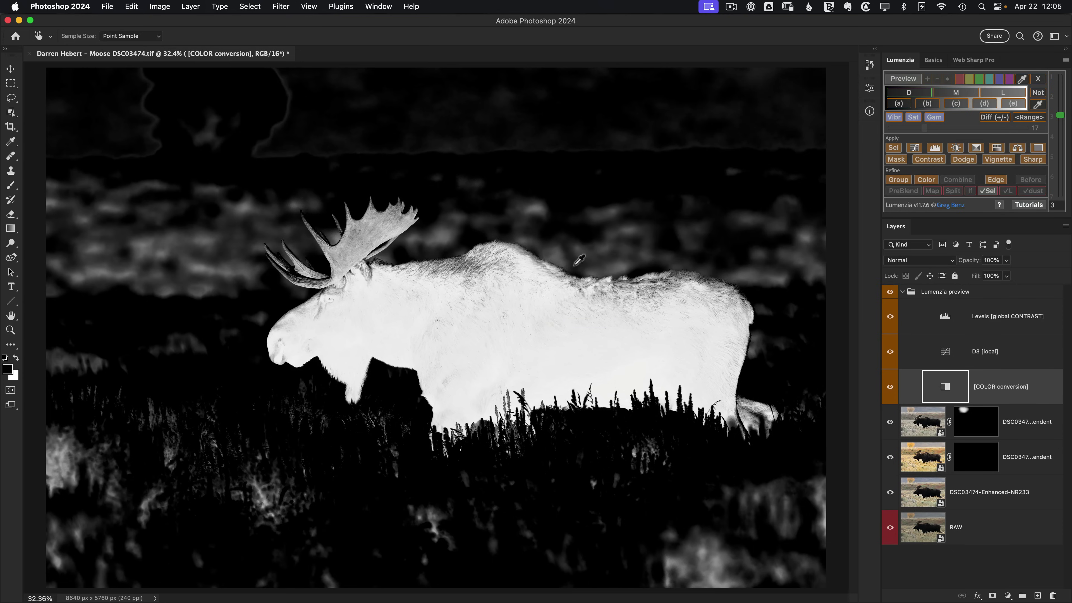
pyautogui.click(891, 150)
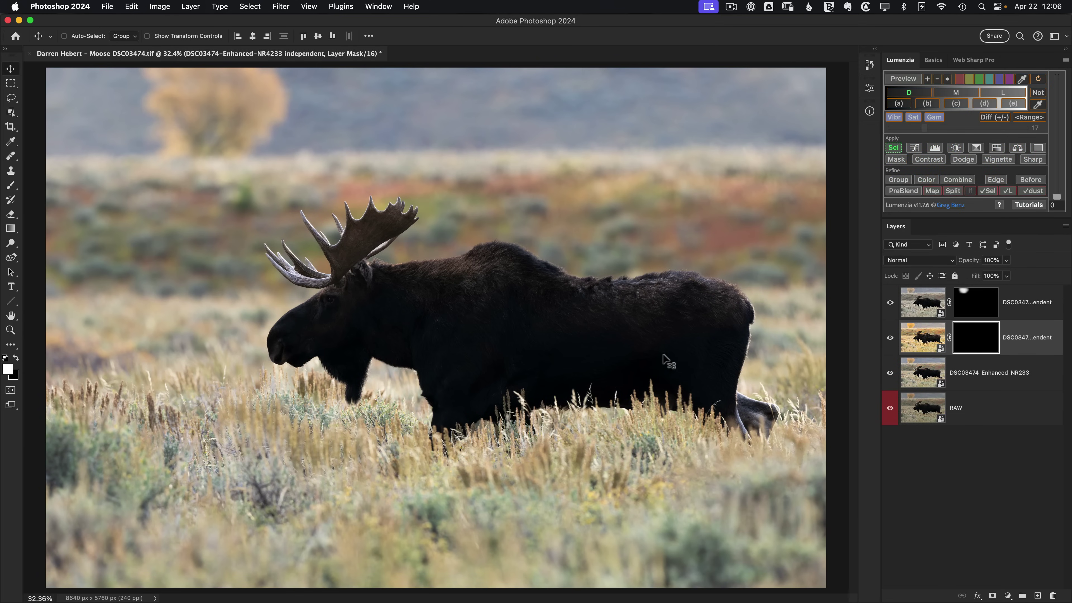
# Step: Paint white on the mask over the moose's body with an 800 px brush
pyautogui.press('b')
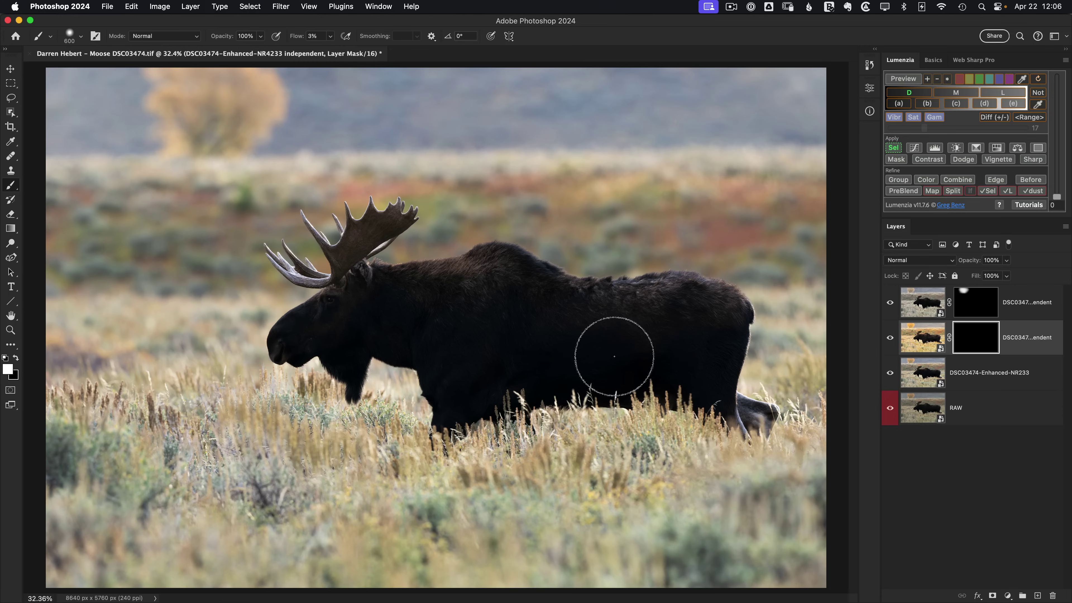
pyautogui.press(']')
pyautogui.press(']')
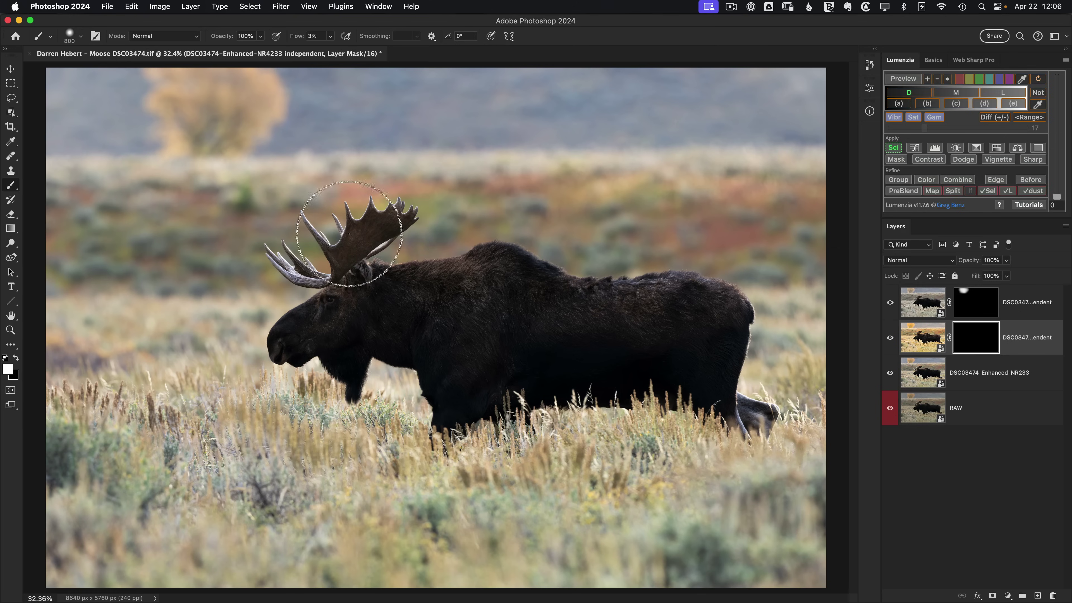
pyautogui.moveTo(376, 352)
pyautogui.mouseDown()
pyautogui.moveTo(423, 306)
pyautogui.moveTo(325, 337)
pyautogui.moveTo(446, 313)
pyautogui.moveTo(451, 399)
pyautogui.moveTo(461, 390)
pyautogui.moveTo(450, 385)
pyautogui.moveTo(445, 412)
pyautogui.moveTo(476, 297)
pyautogui.moveTo(459, 313)
pyautogui.moveTo(404, 310)
pyautogui.moveTo(461, 330)
pyautogui.moveTo(477, 391)
pyautogui.moveTo(498, 324)
pyautogui.moveTo(551, 309)
pyautogui.moveTo(471, 296)
pyautogui.moveTo(374, 308)
pyautogui.moveTo(319, 358)
pyautogui.moveTo(366, 330)
pyautogui.moveTo(506, 293)
pyautogui.moveTo(535, 312)
pyautogui.moveTo(650, 305)
pyautogui.moveTo(699, 315)
pyautogui.moveTo(720, 370)
pyautogui.moveTo(602, 329)
pyautogui.moveTo(504, 344)
pyautogui.moveTo(555, 330)
pyautogui.mouseUp()
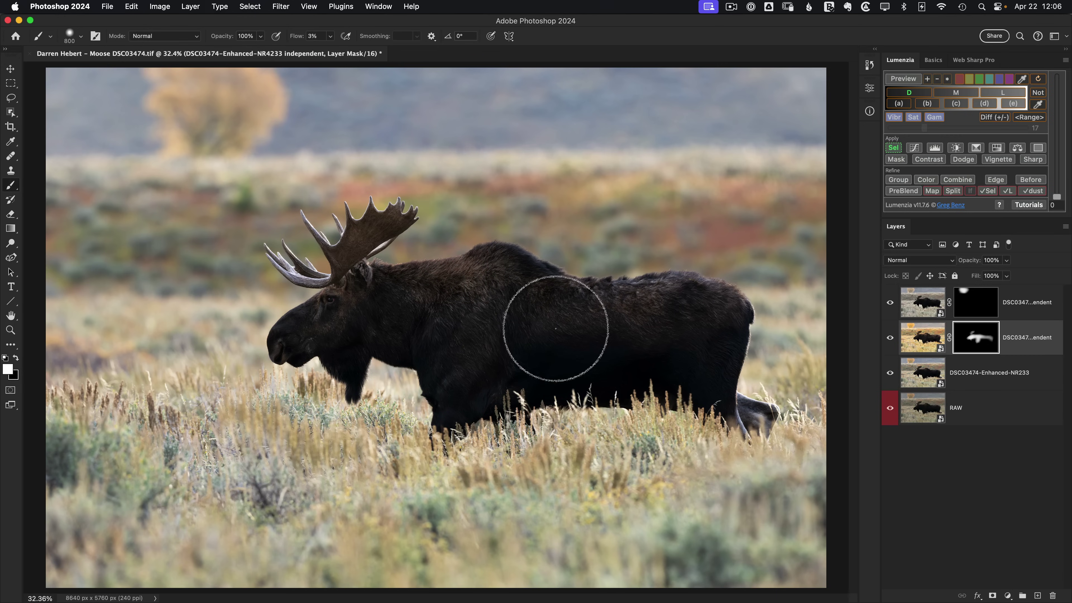
# Step: Toggle the brightened layer off and on to compare the revealed fur detail
pyautogui.click(889, 338)
pyautogui.click(888, 339)
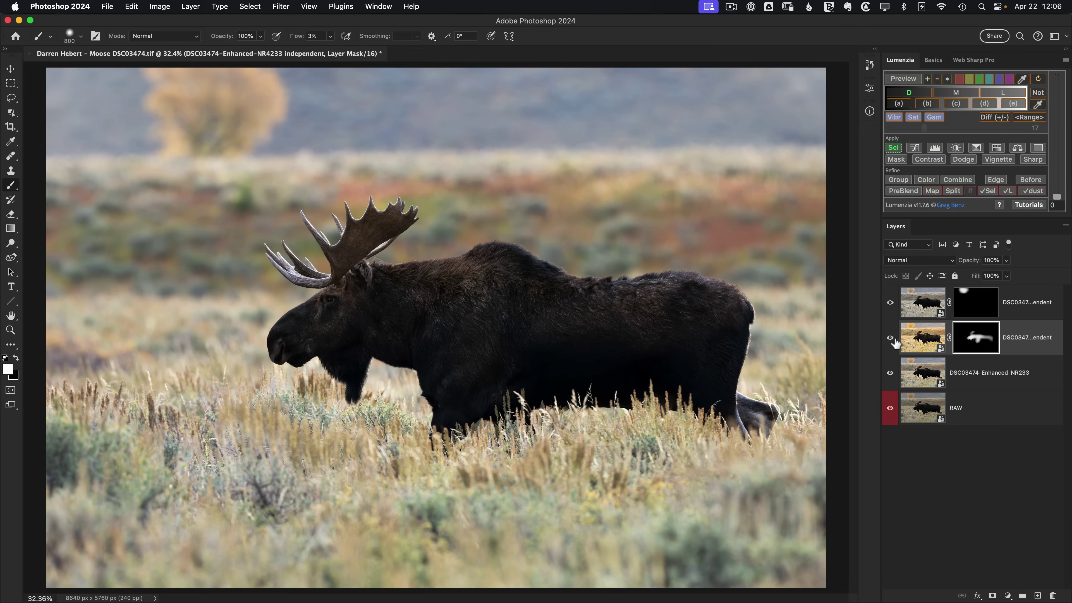
pyautogui.click(888, 339)
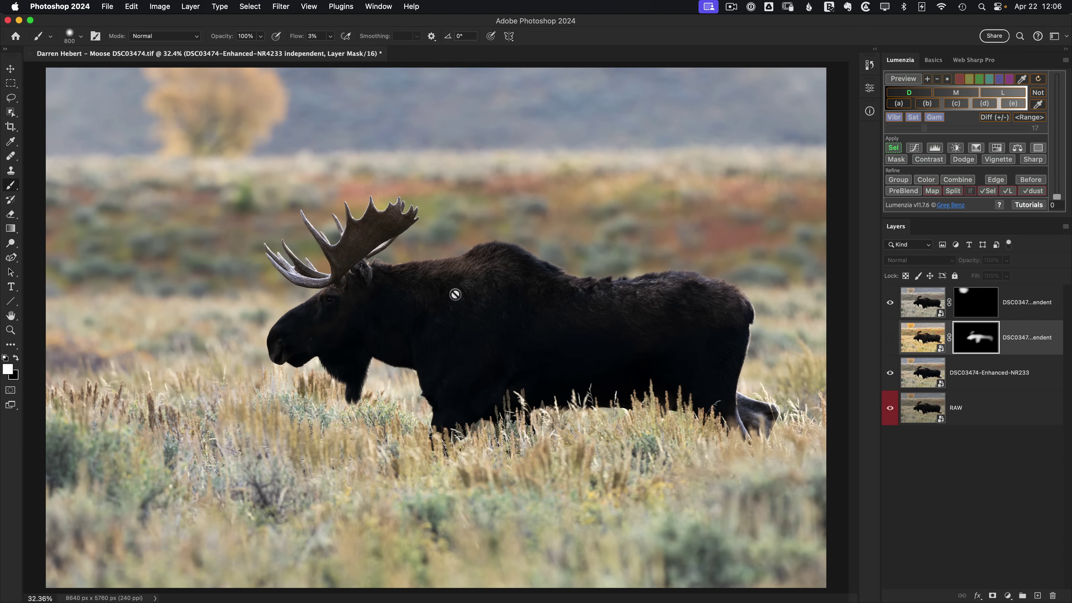
pyautogui.click(891, 339)
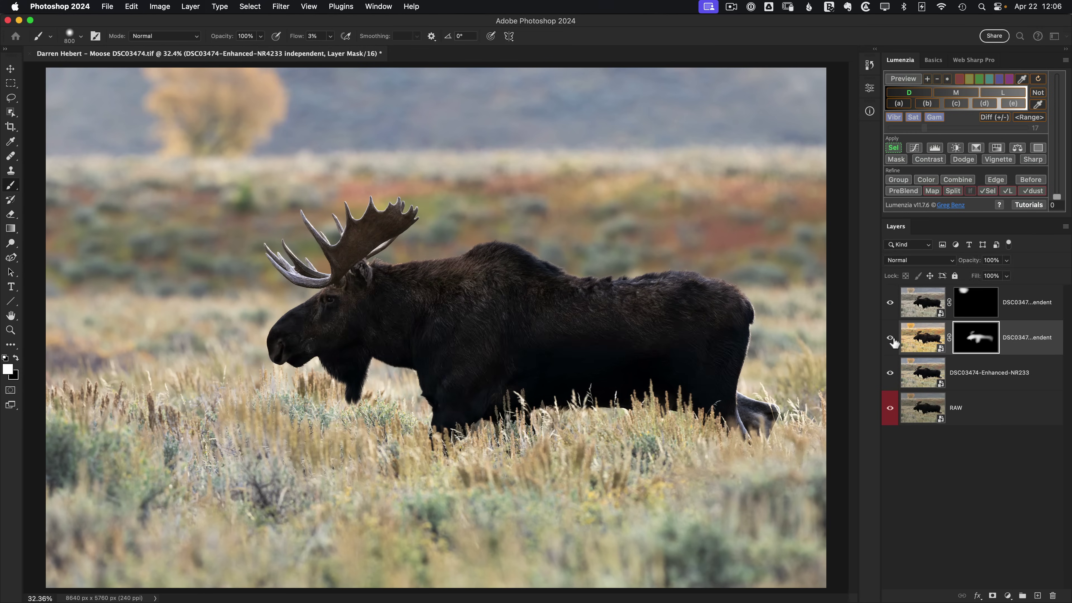
pyautogui.click(890, 341)
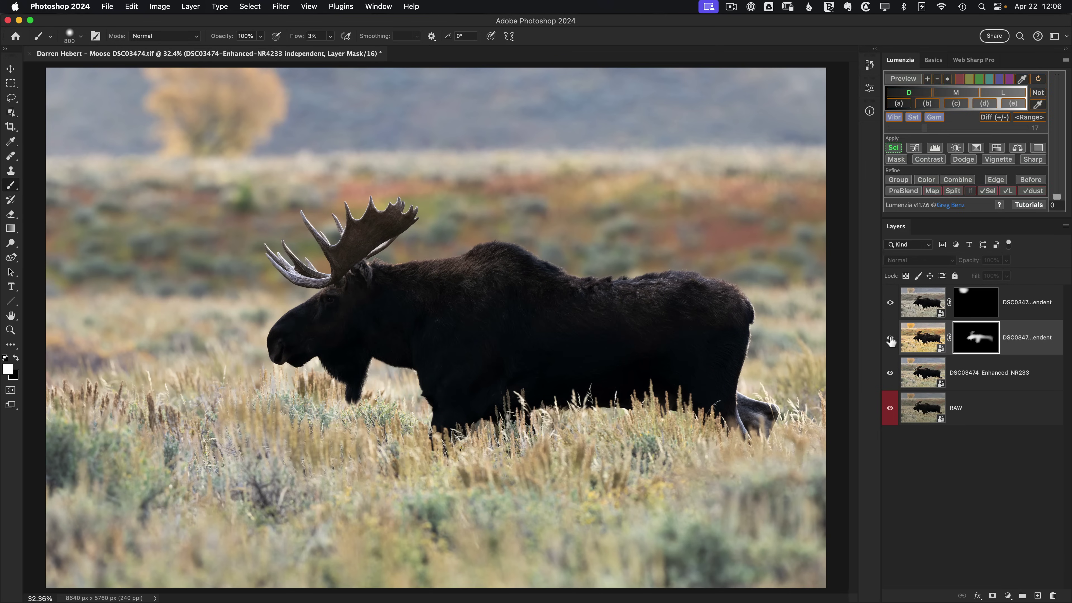
pyautogui.click(891, 339)
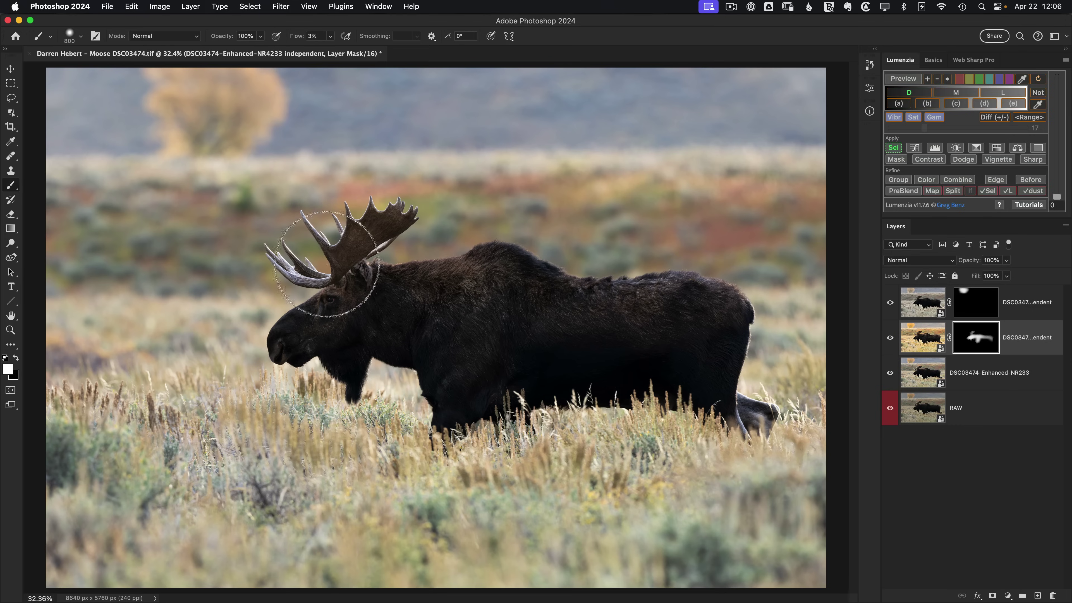
# Step: Scrubby-zoom to 100% on the moose's rear body to inspect the rim light
pyautogui.press('v')
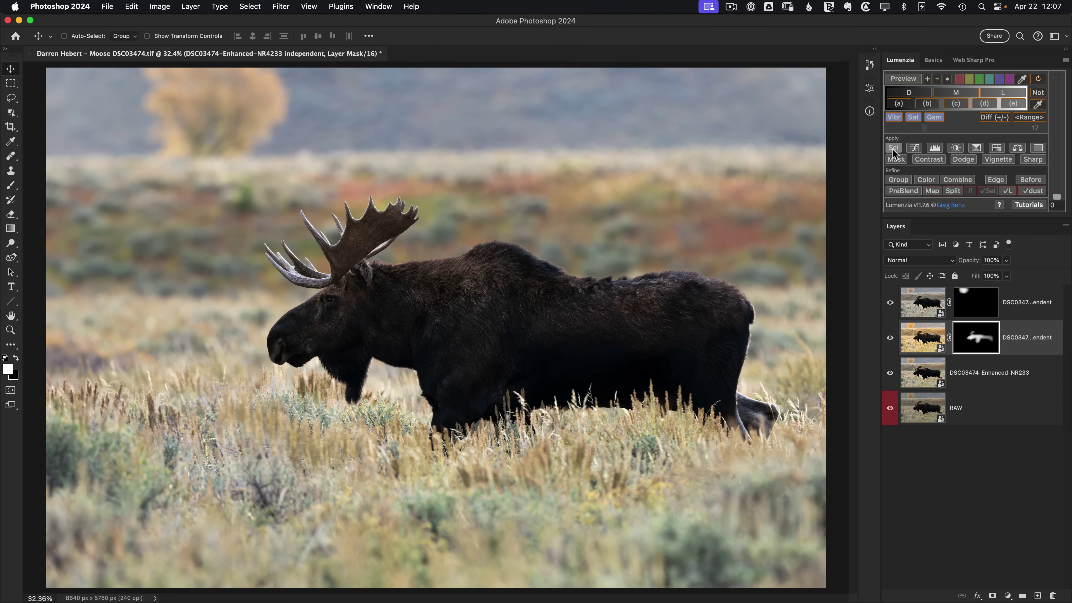
pyautogui.press('z')
pyautogui.moveTo(747, 339); pyautogui.dragTo(622, 357)
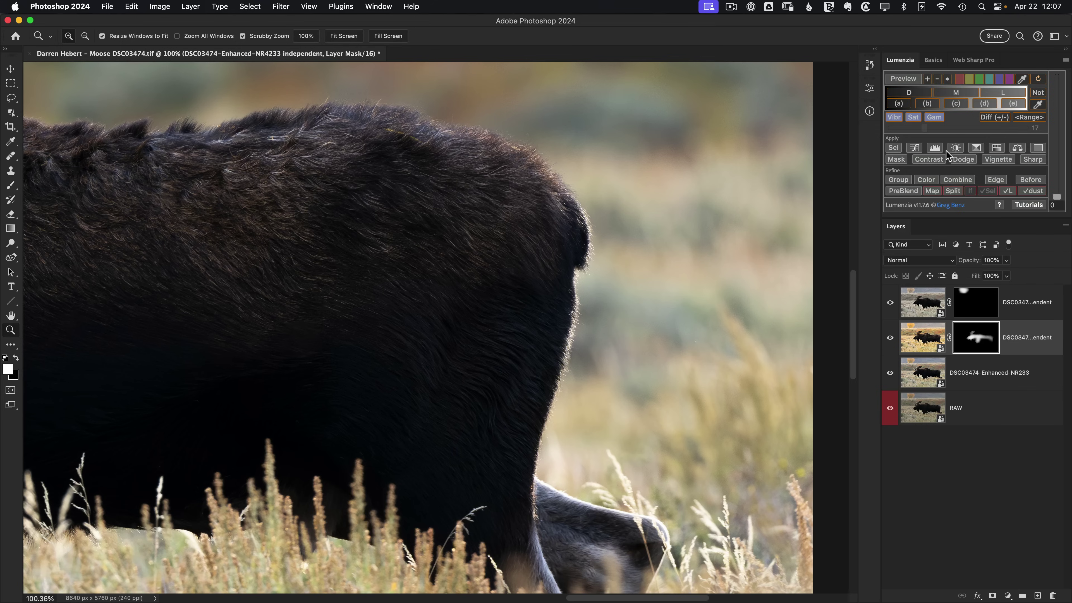
# Step: Add a Brightness/Contrast layer set to Brightness -150 and Contrast -50, then hide it behind a black mask
pyautogui.click(953, 146)
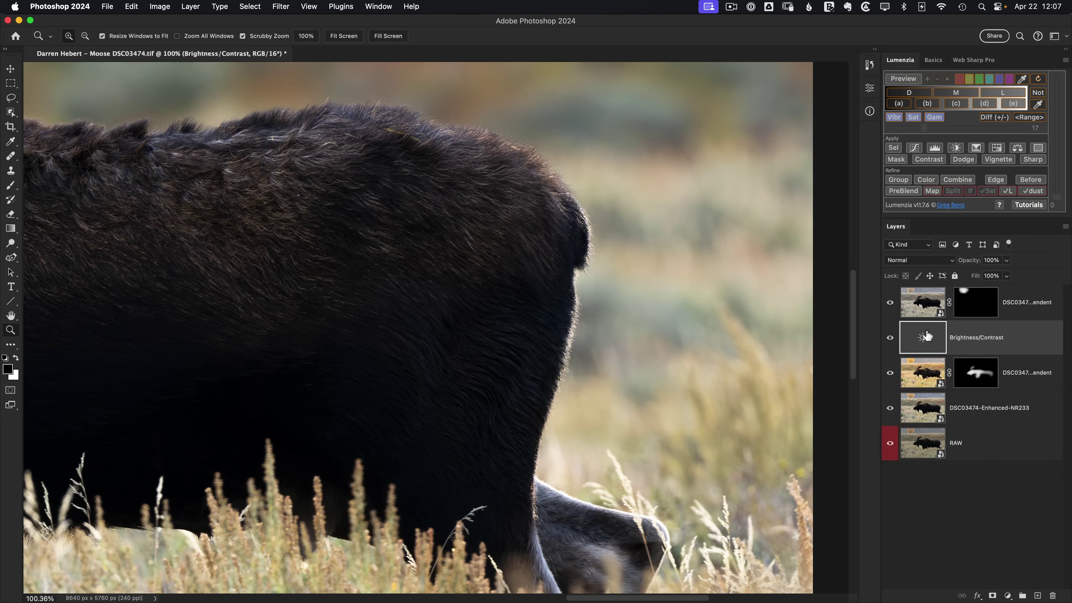
pyautogui.doubleClick(922, 339)
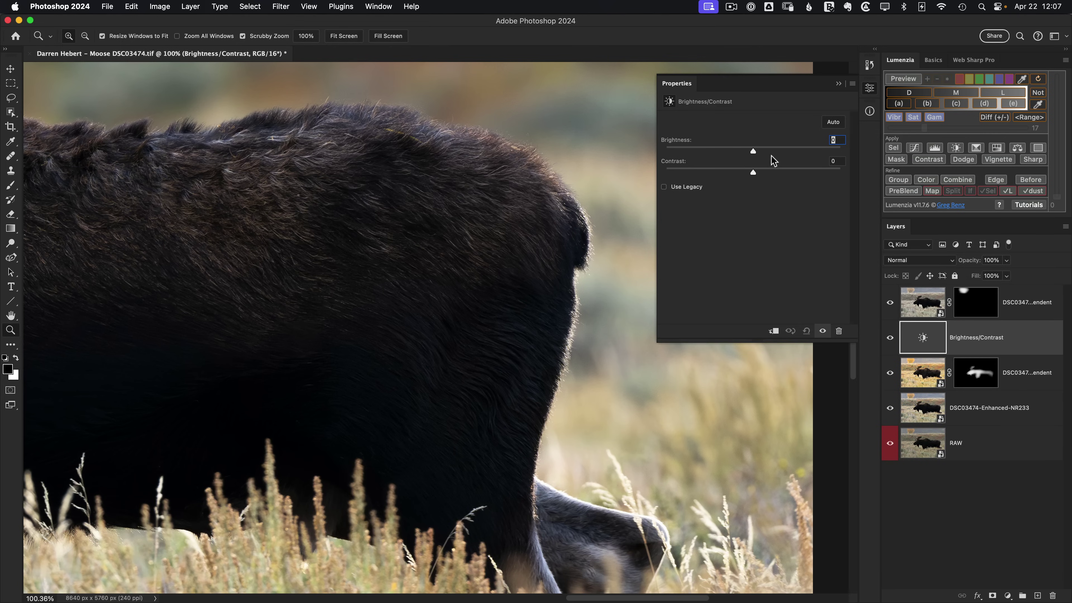
pyautogui.moveTo(753, 150); pyautogui.dragTo(665, 150)
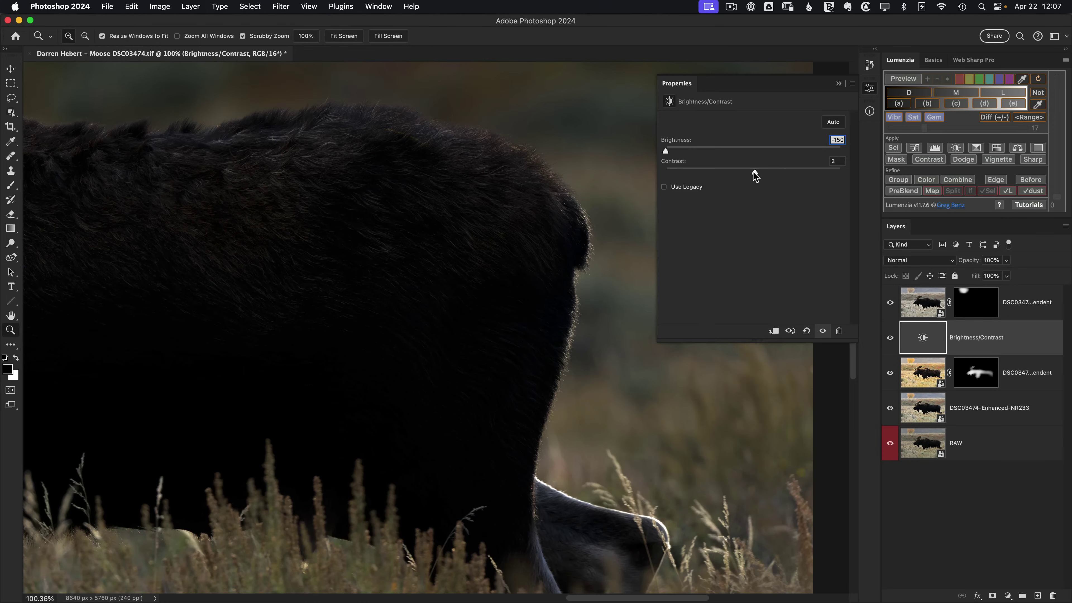
pyautogui.moveTo(753, 172); pyautogui.dragTo(631, 168)
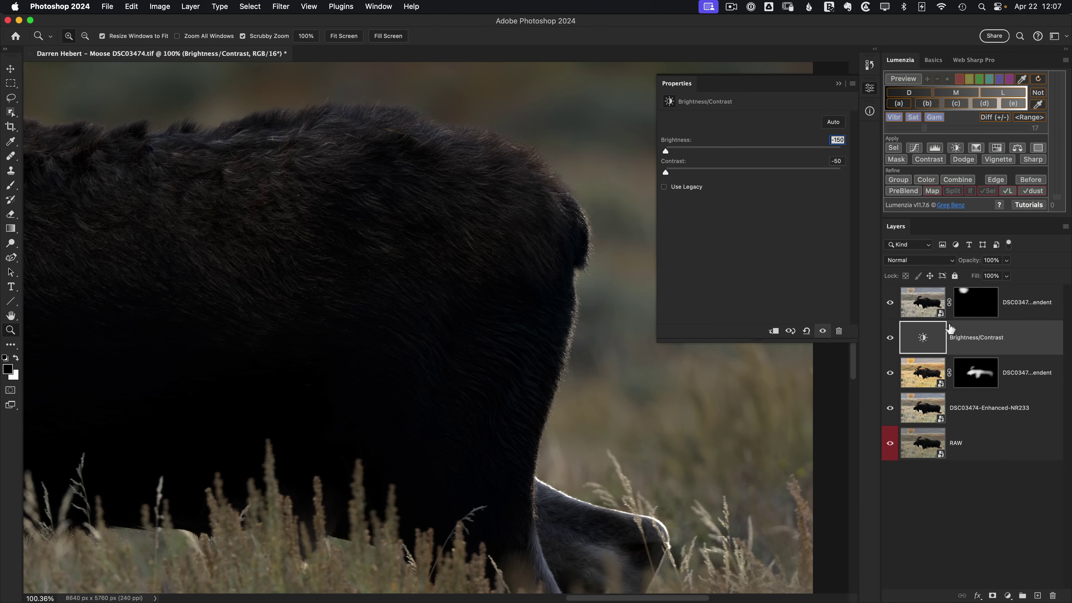
pyautogui.click(895, 159)
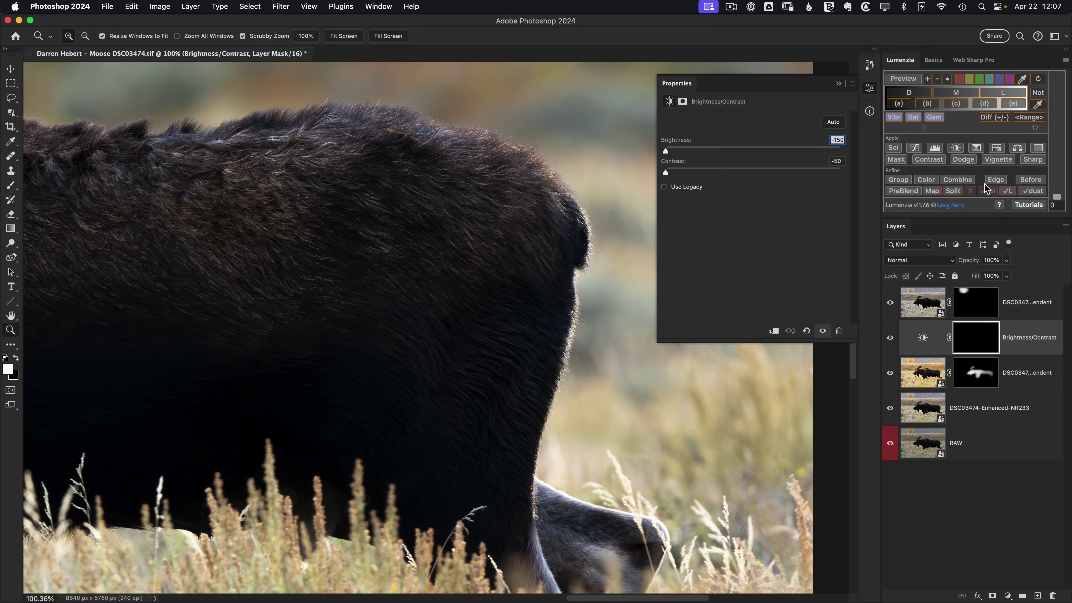
pyautogui.click(1007, 91)
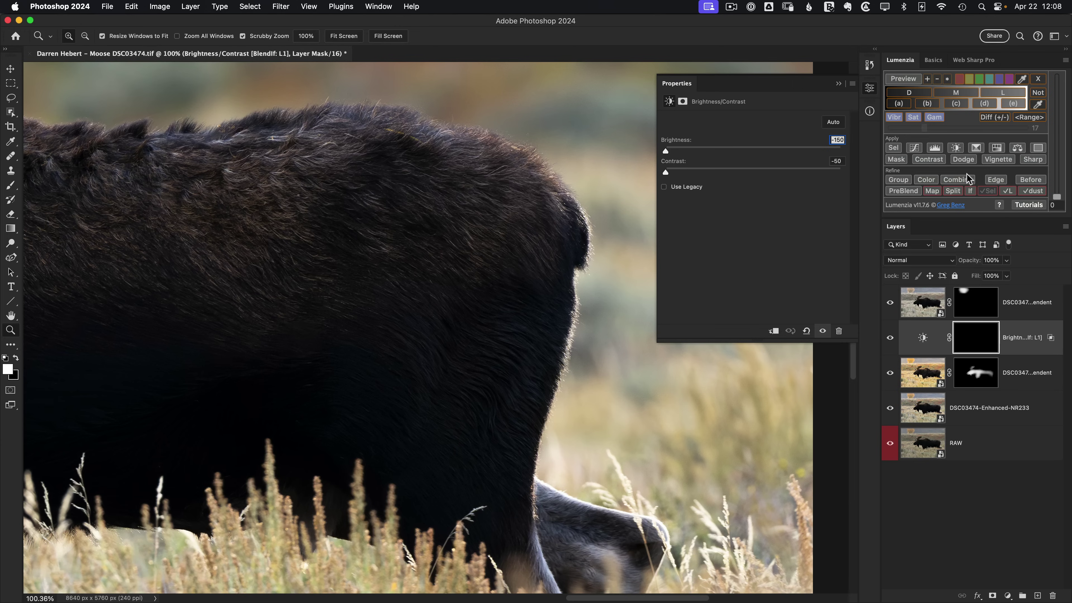
pyautogui.click(1007, 92)
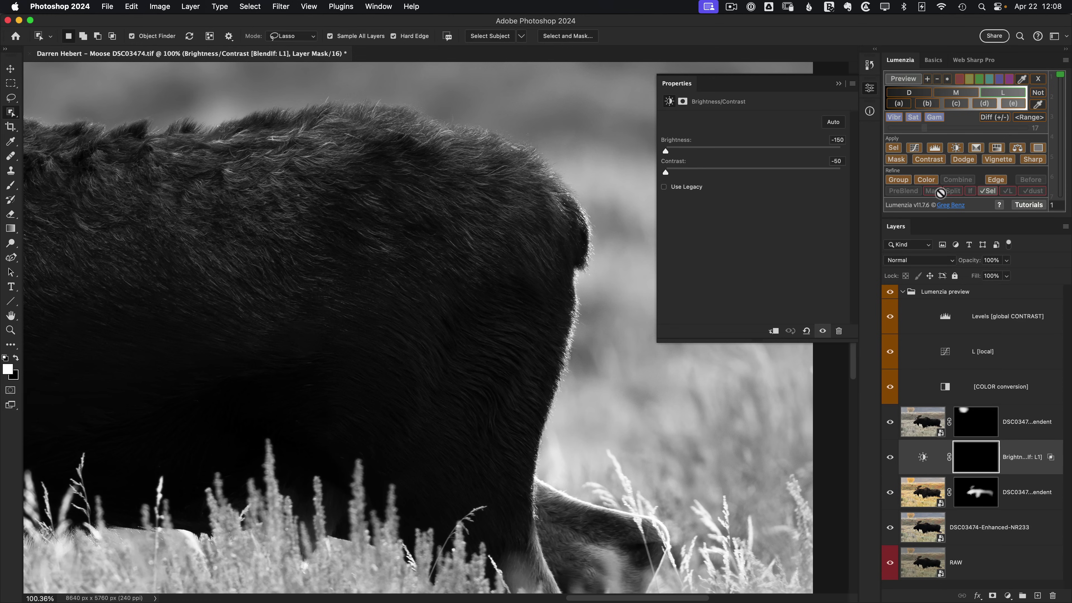
pyautogui.click(1038, 79)
pyautogui.press('z')
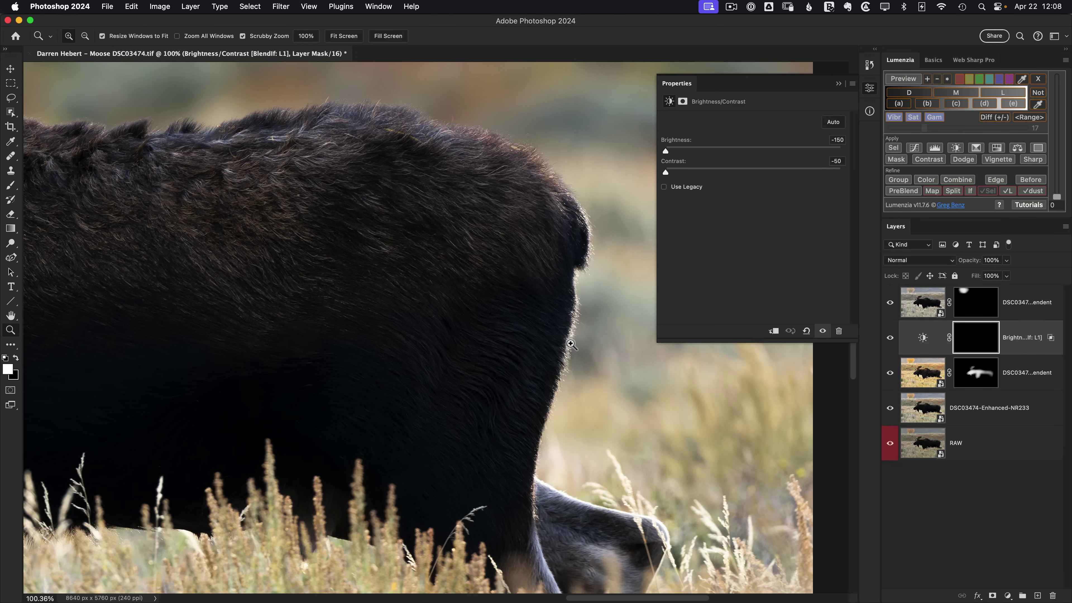
# Step: Preview Lumenzia Diff Lighter(+) at radius 17 and check the moose's rear edge
pyautogui.click(996, 118)
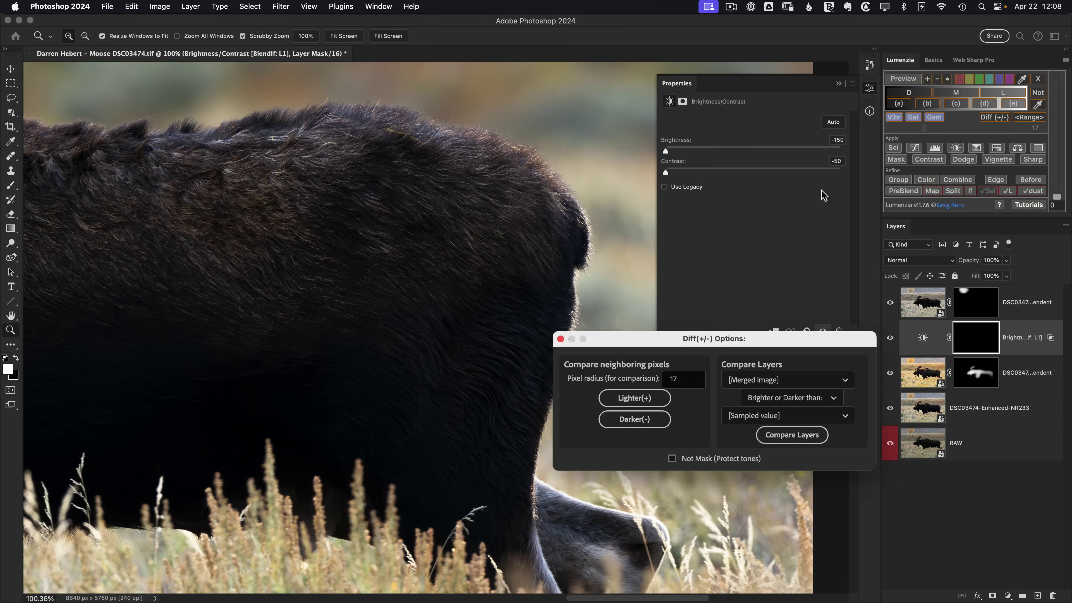
pyautogui.click(640, 393)
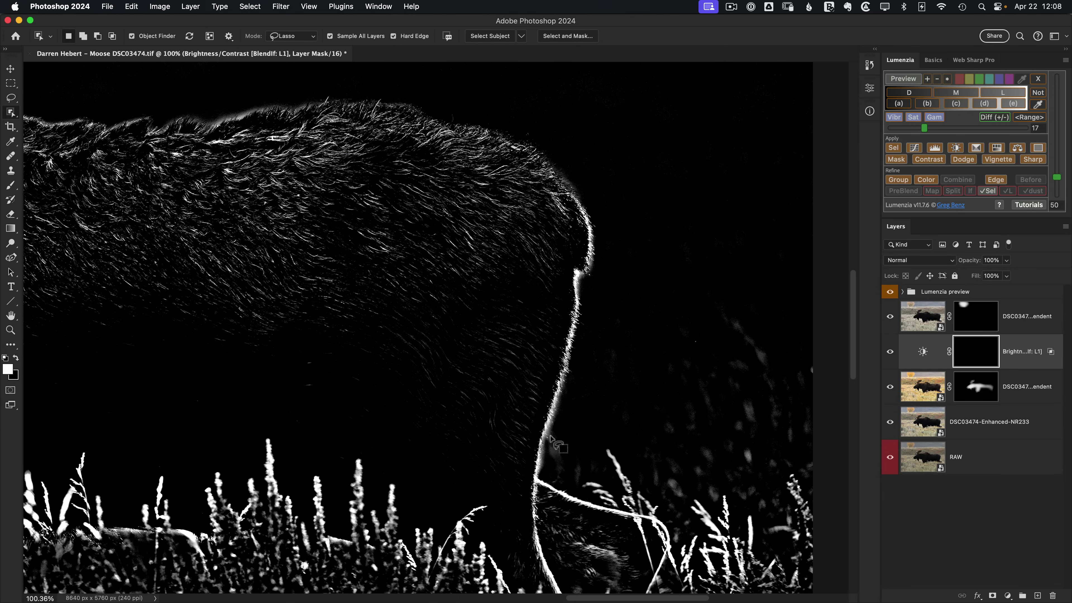
pyautogui.moveTo(400, 307); pyautogui.dragTo(466, 342)
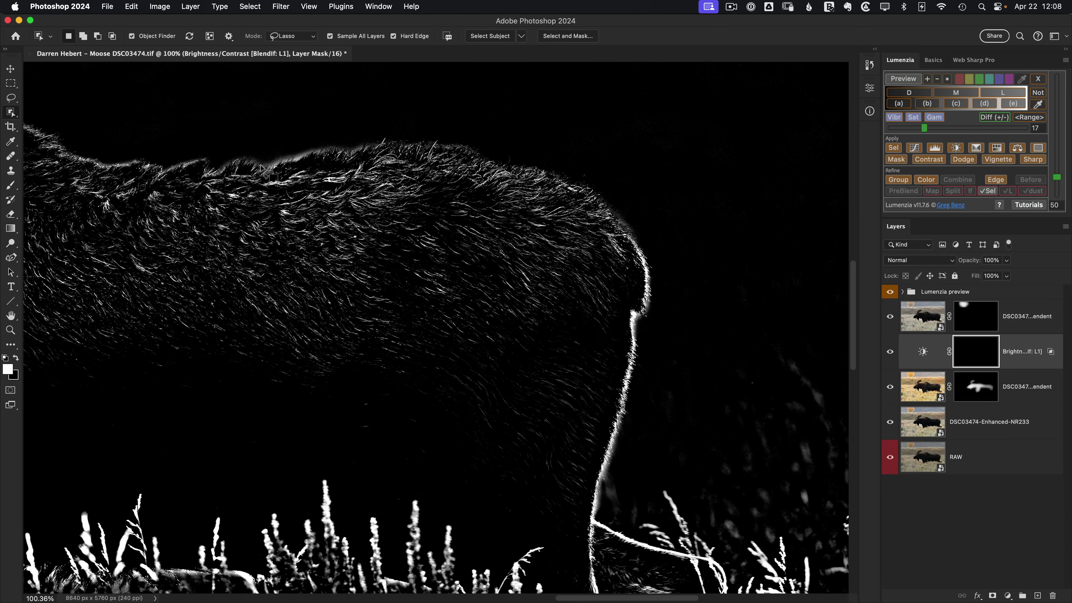
# Step: Load the lighter-pixel selection and paint the darkening along the leg and back edge with a smaller brush
pyautogui.click(892, 147)
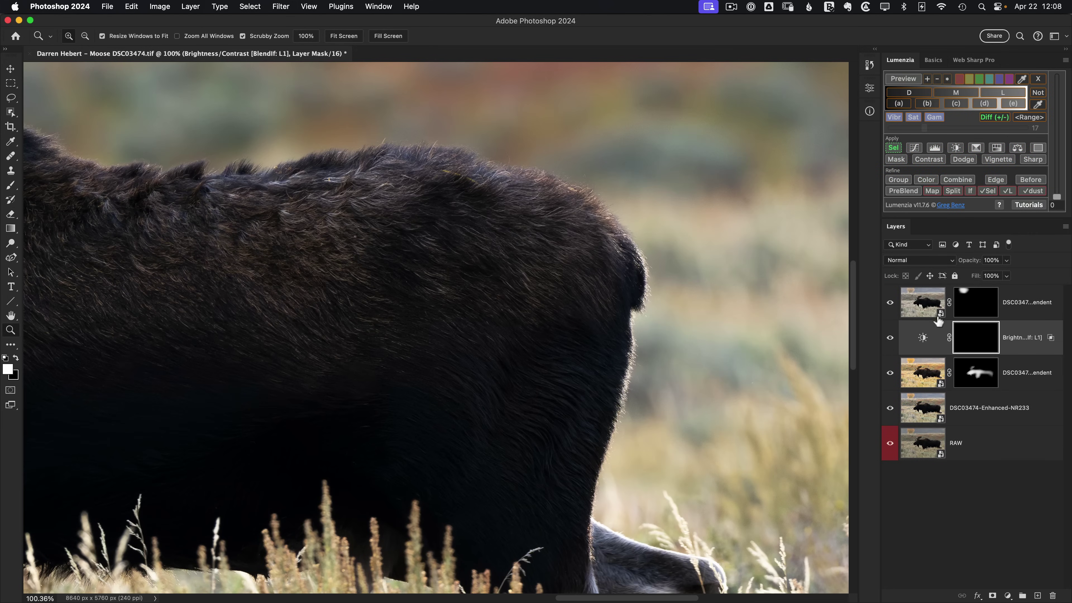
pyautogui.press('b')
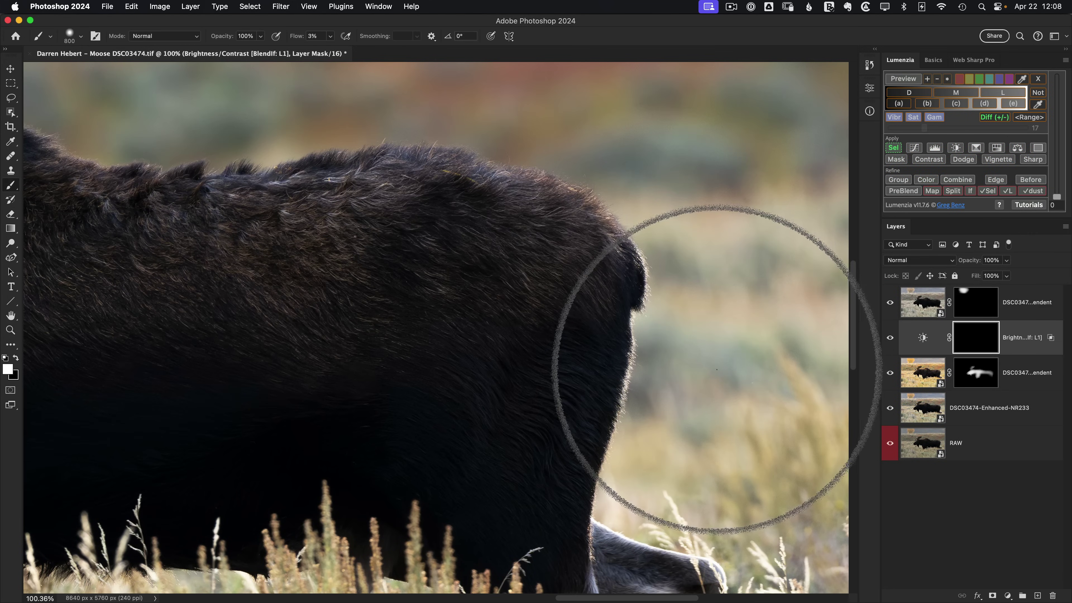
pyautogui.press('[')
pyautogui.press('[')
pyautogui.press('[')
pyautogui.press('[')
pyautogui.press('[')
pyautogui.press('[')
pyautogui.press('[')
pyautogui.press('[')
pyautogui.press('[')
pyautogui.press('[')
pyautogui.press('[')
pyautogui.press('[')
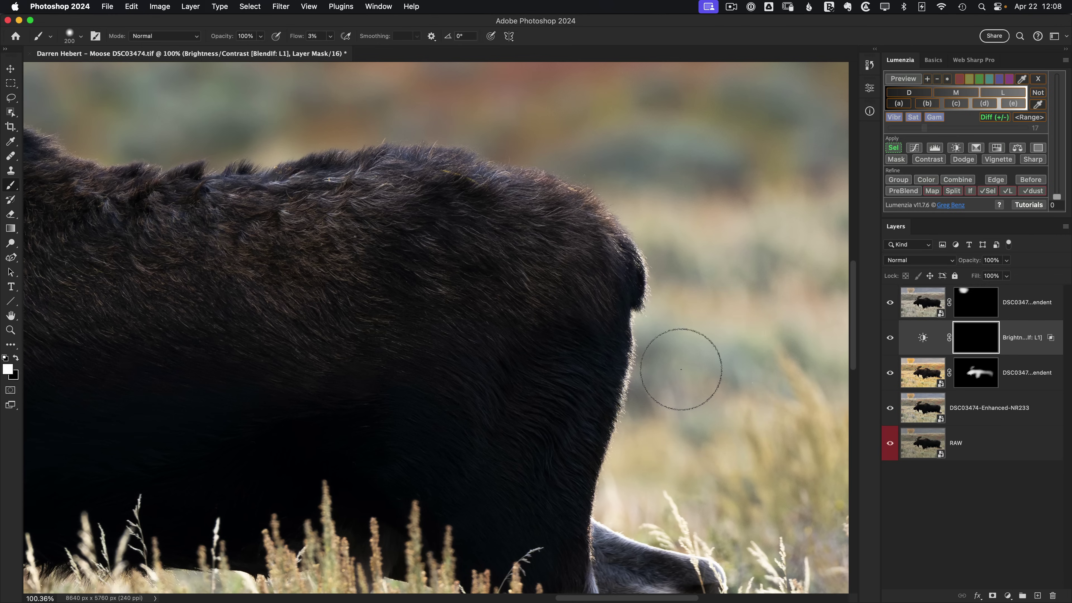
pyautogui.press('[')
pyautogui.press('[')
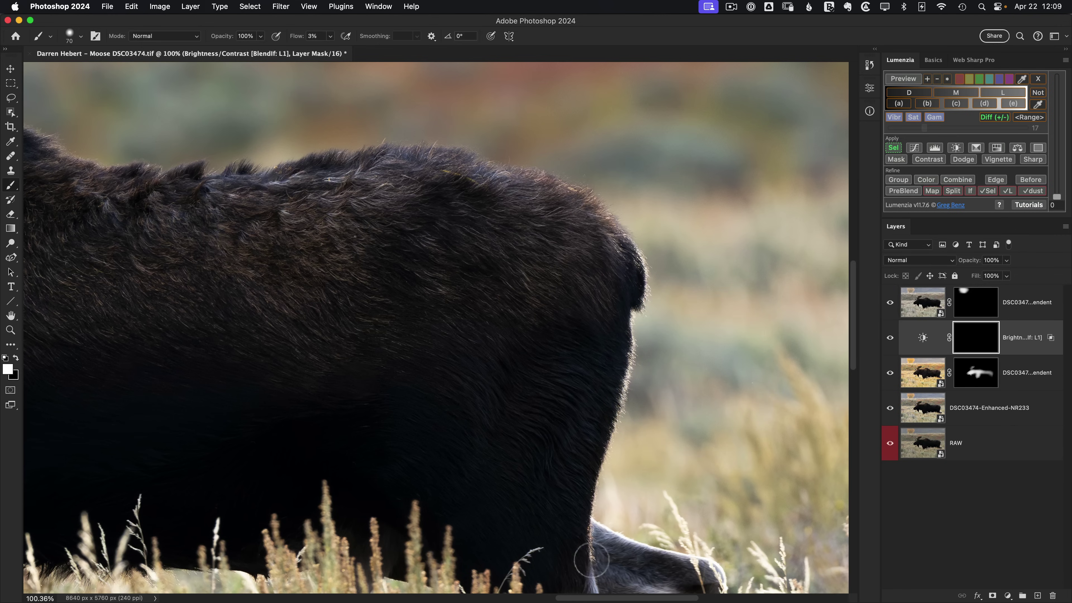
pyautogui.moveTo(630, 546)
pyautogui.mouseDown()
pyautogui.moveTo(584, 520)
pyautogui.moveTo(593, 538)
pyautogui.moveTo(642, 361)
pyautogui.moveTo(626, 379)
pyautogui.moveTo(651, 274)
pyautogui.mouseUp()
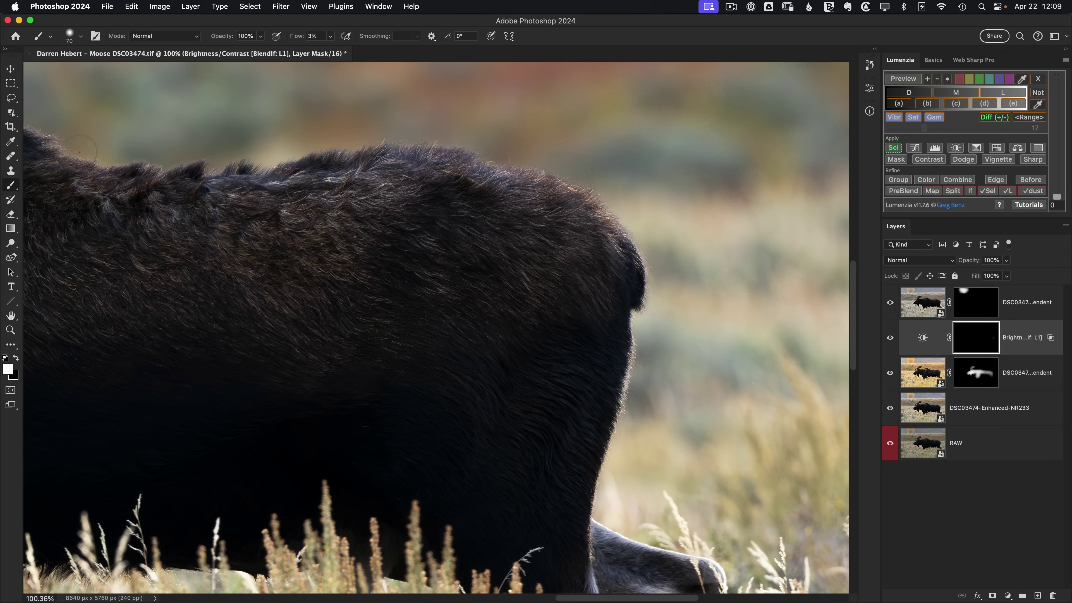
# Step: Compare the rim darkening by toggling the Brightness/Contrast layer, viewing the whole image fitted on screen
pyautogui.moveTo(229, 252); pyautogui.dragTo(383, 276)
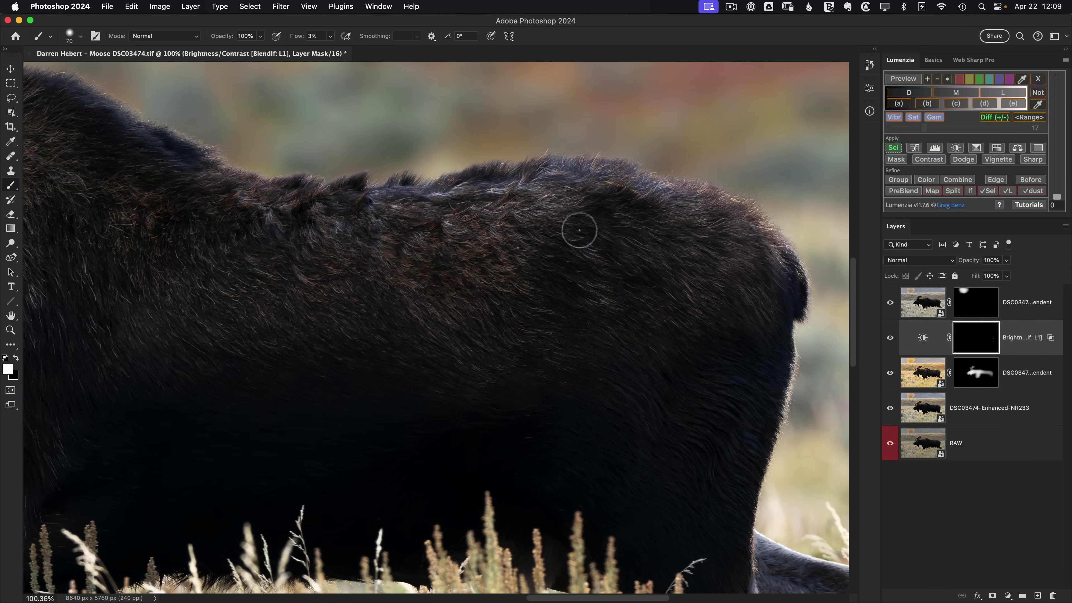
pyautogui.click(889, 338)
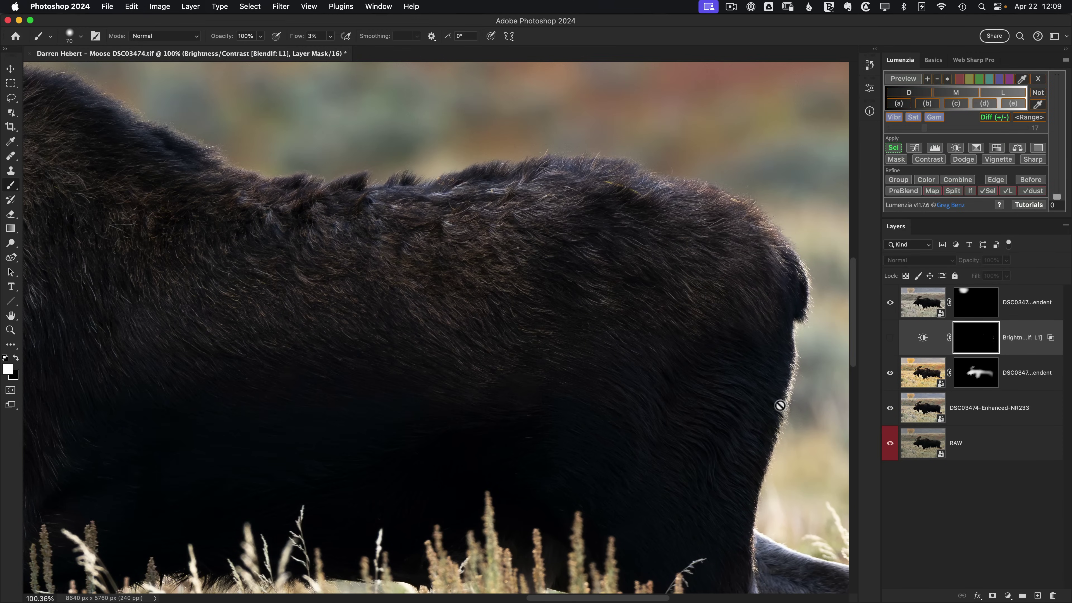
pyautogui.click(890, 341)
pyautogui.click(891, 340)
pyautogui.click(891, 341)
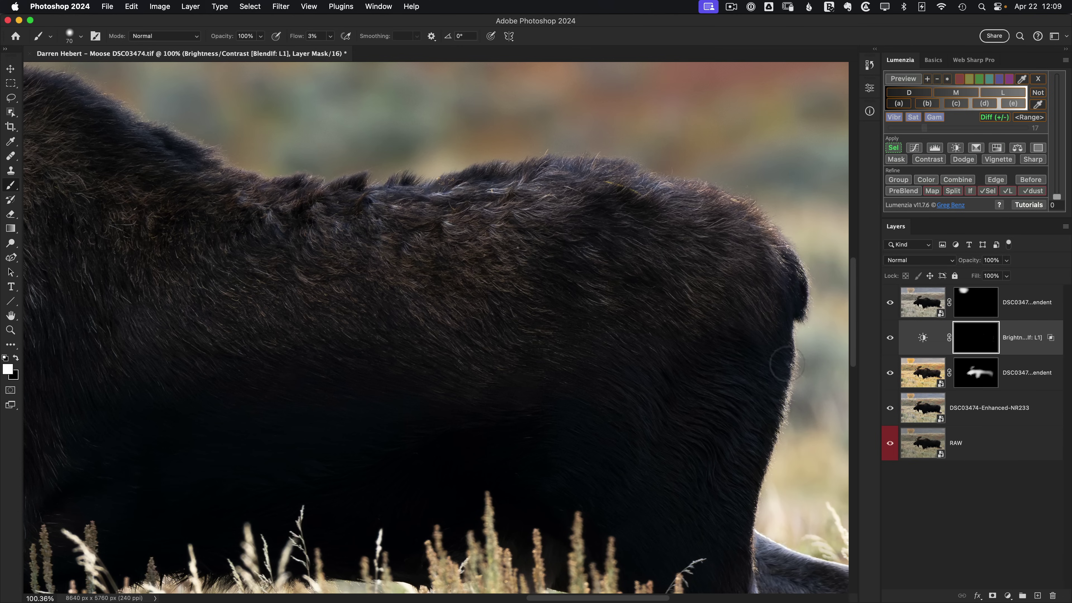
pyautogui.click(891, 340)
pyautogui.click(891, 340)
pyautogui.press('super+0')
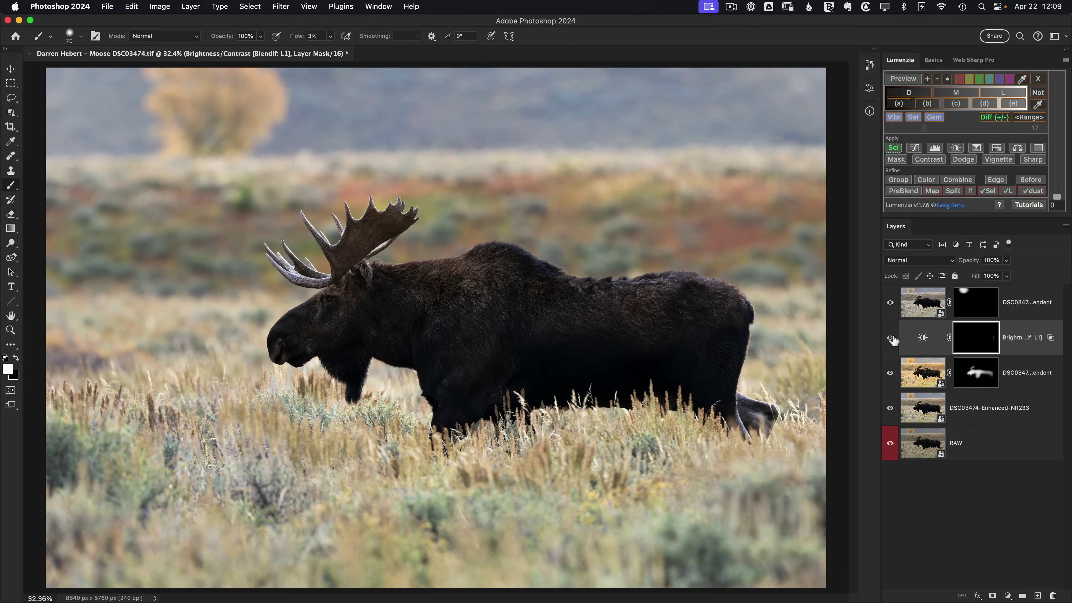
pyautogui.click(891, 340)
pyautogui.click(890, 340)
pyautogui.press('v')
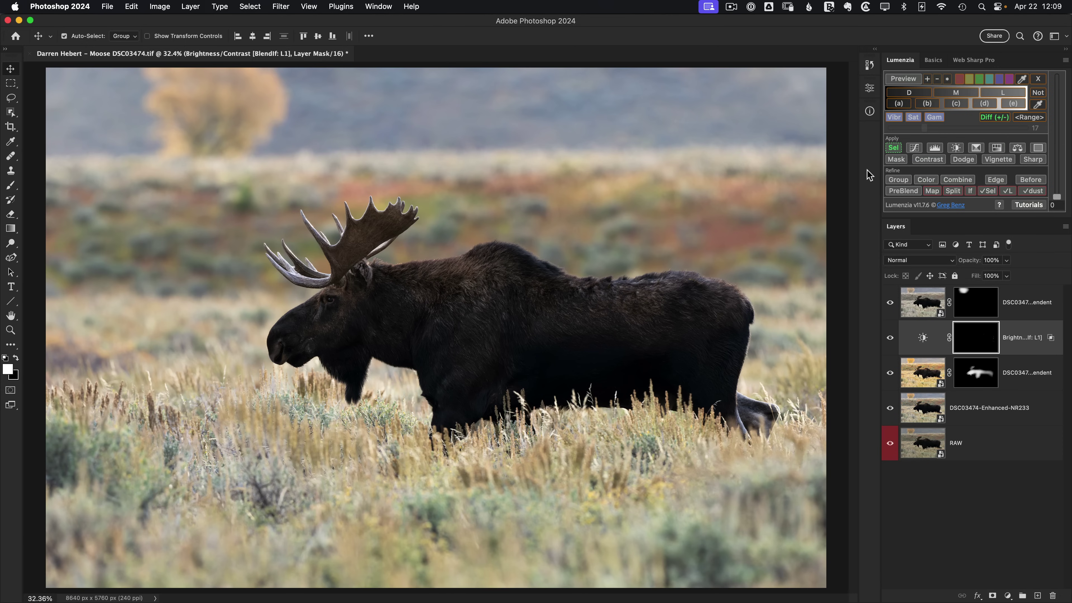
# Step: Lasso the moose's head and antlers and add a 30% Lumenzia vignette with auto feather
pyautogui.press('super+d')
pyautogui.press('l')
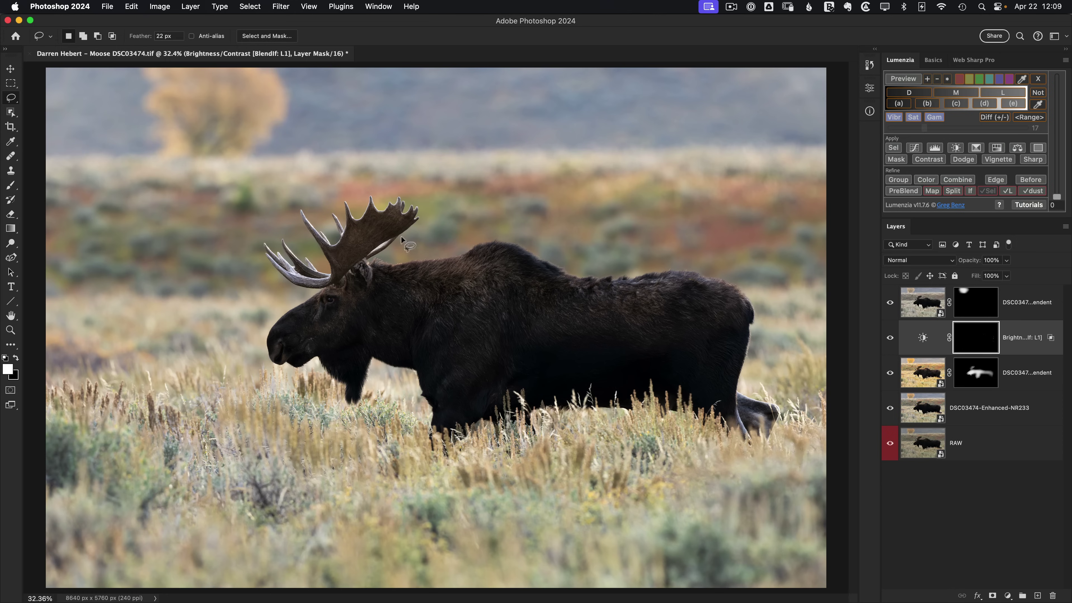
pyautogui.moveTo(404, 284)
pyautogui.mouseDown()
pyautogui.moveTo(401, 308)
pyautogui.moveTo(347, 360)
pyautogui.moveTo(270, 377)
pyautogui.mouseUp()
pyautogui.moveTo(413, 225)
pyautogui.mouseDown()
pyautogui.moveTo(401, 308)
pyautogui.moveTo(373, 346)
pyautogui.moveTo(322, 378)
pyautogui.moveTo(259, 389)
pyautogui.moveTo(217, 347)
pyautogui.mouseUp()
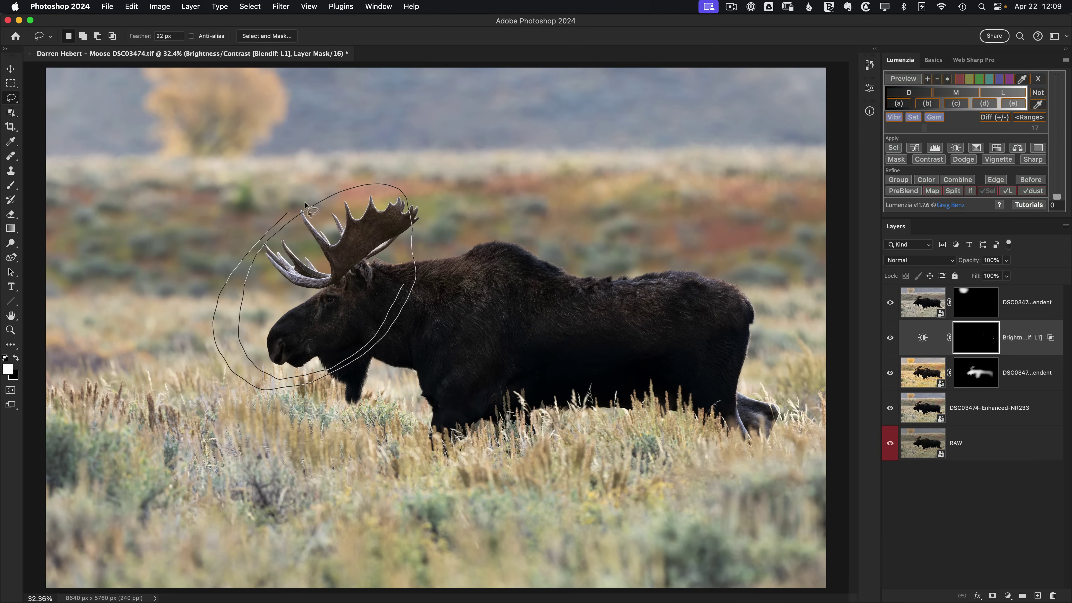
pyautogui.moveTo(385, 196); pyautogui.dragTo(380, 194)
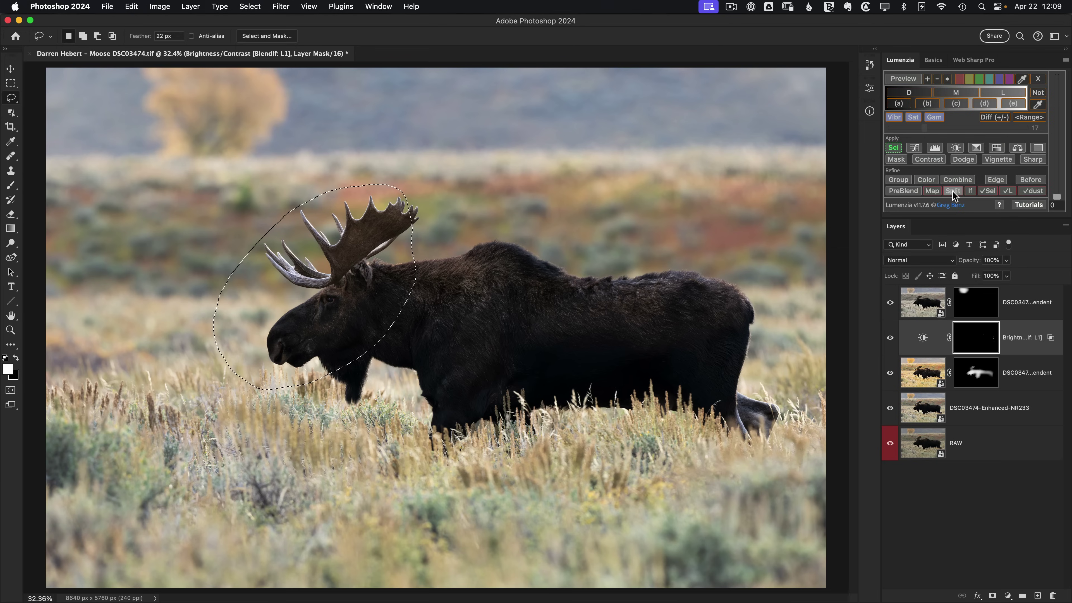
pyautogui.click(996, 158)
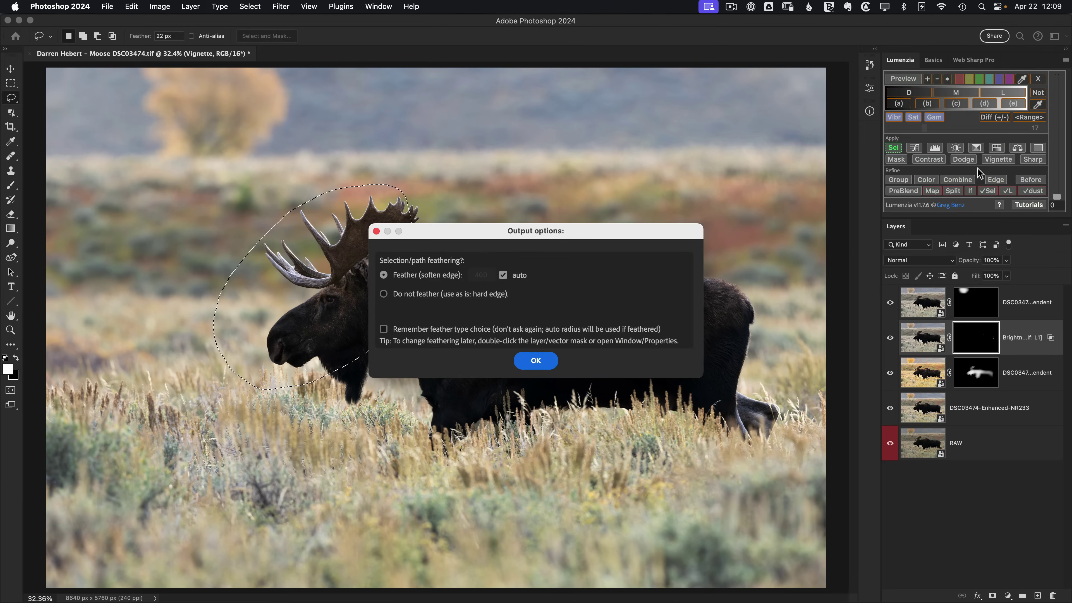
pyautogui.click(543, 360)
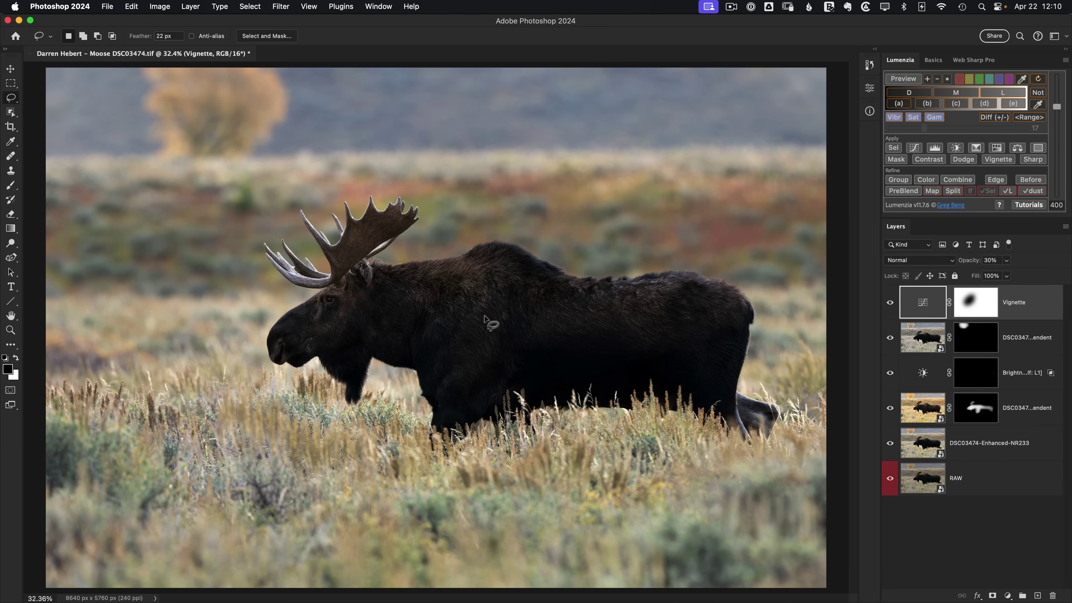
pyautogui.keyDown('alt'); pyautogui.click(890, 482); pyautogui.keyUp('alt')
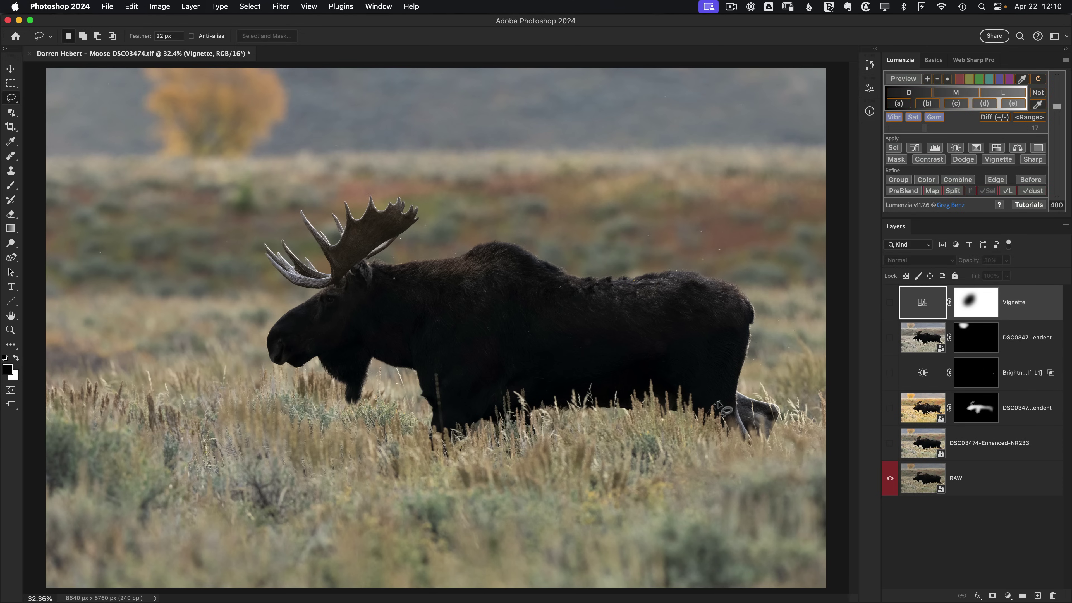
pyautogui.keyDown('alt'); pyautogui.click(890, 479); pyautogui.keyUp('alt')
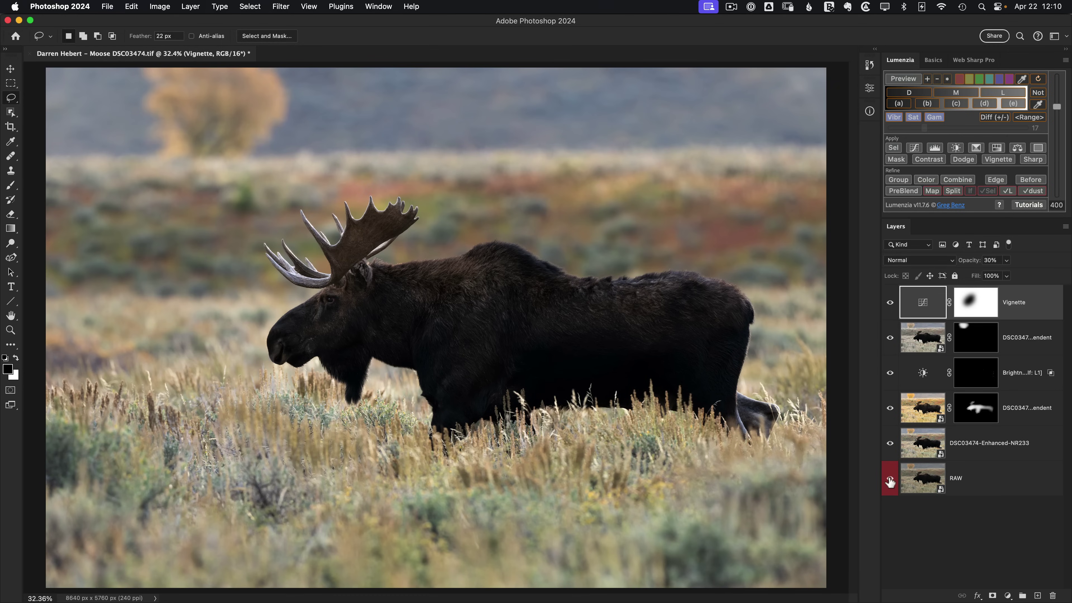
pyautogui.press('super+minus')
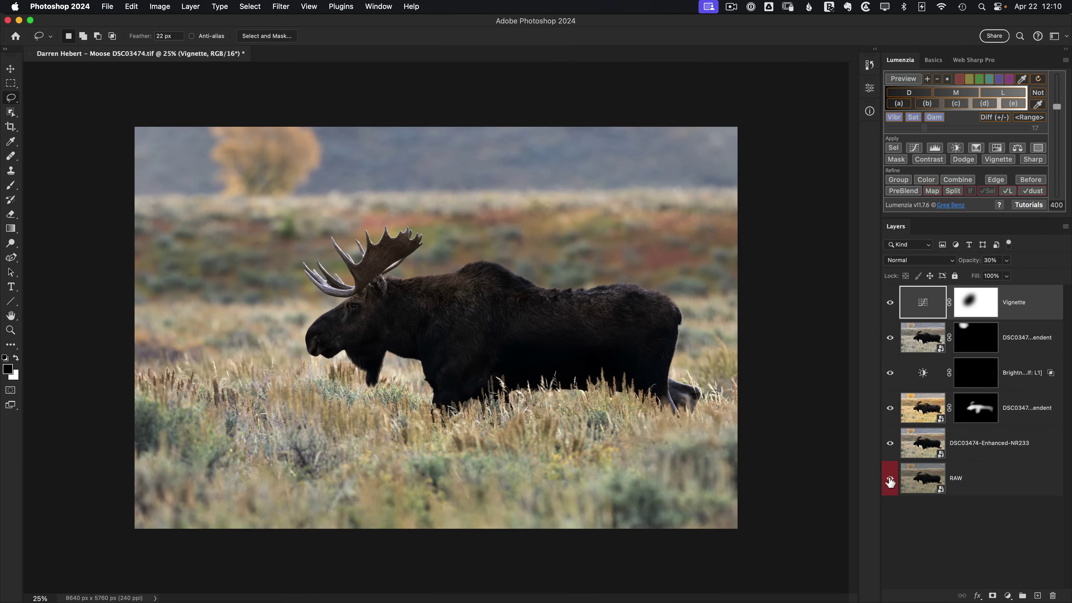
pyautogui.keyDown('alt'); pyautogui.click(890, 478); pyautogui.keyUp('alt')
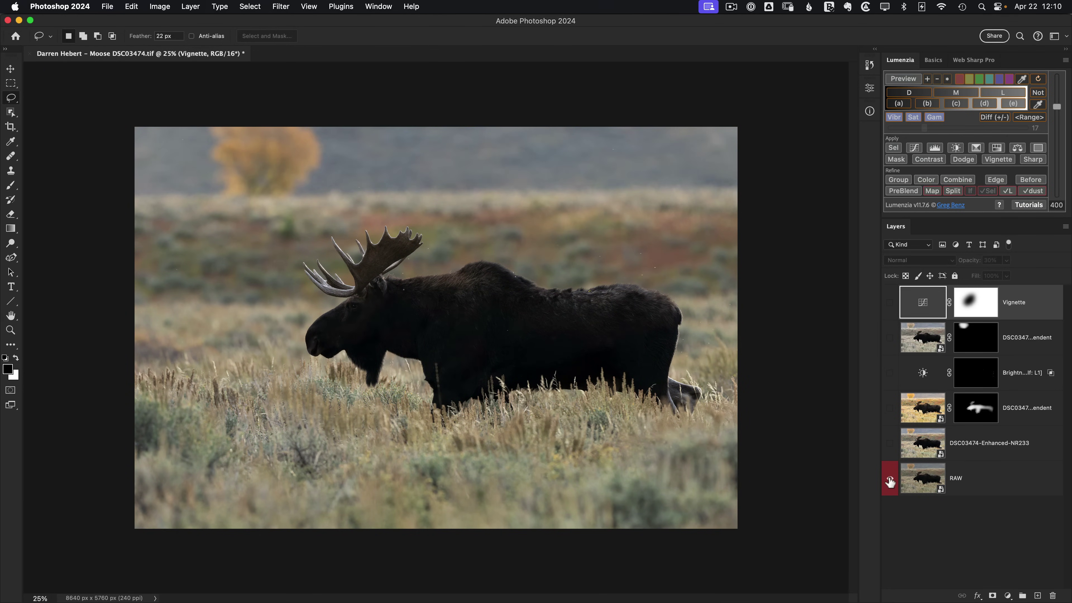
pyautogui.keyDown('alt'); pyautogui.click(890, 478); pyautogui.keyUp('alt')
pyautogui.keyDown('alt'); pyautogui.click(890, 480); pyautogui.keyUp('alt')
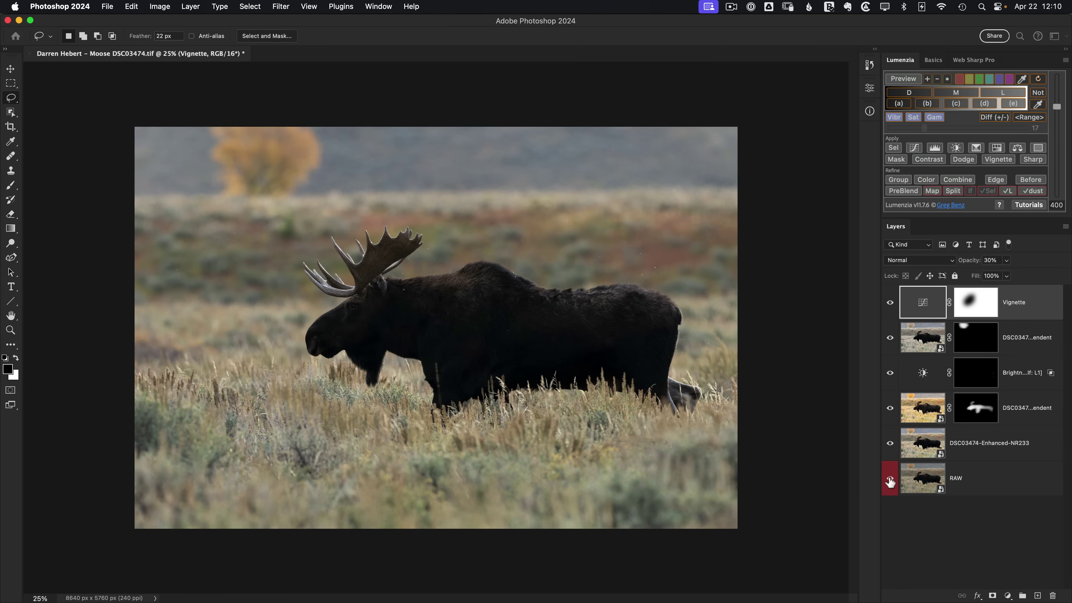